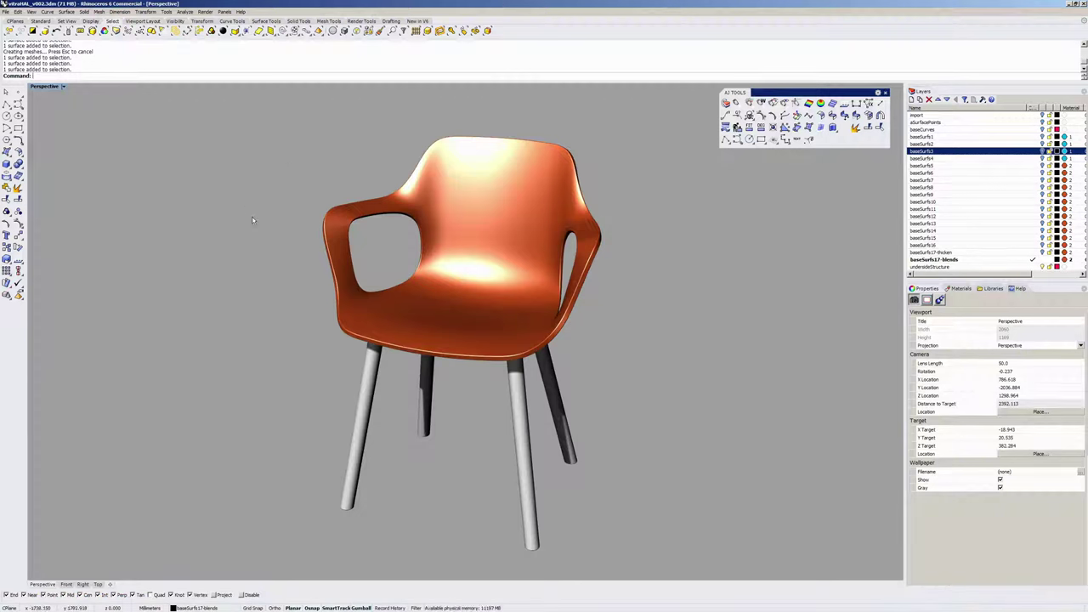
Step: Examine the finished chair model from the front, from underneath and from above
right_drag(247, 315, 550, 253)
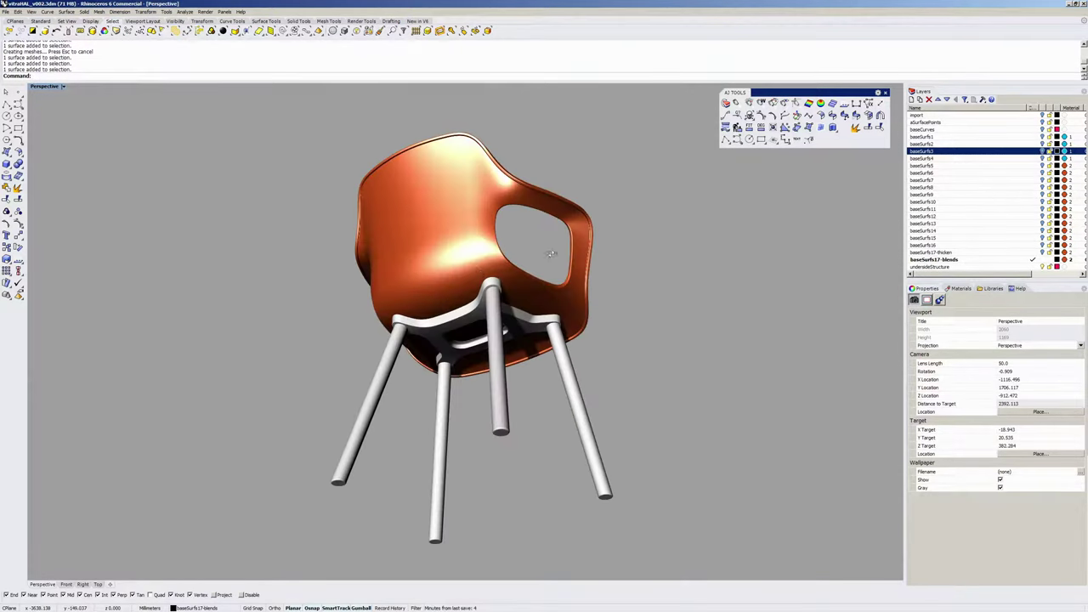
right_drag(463, 269, 545, 360)
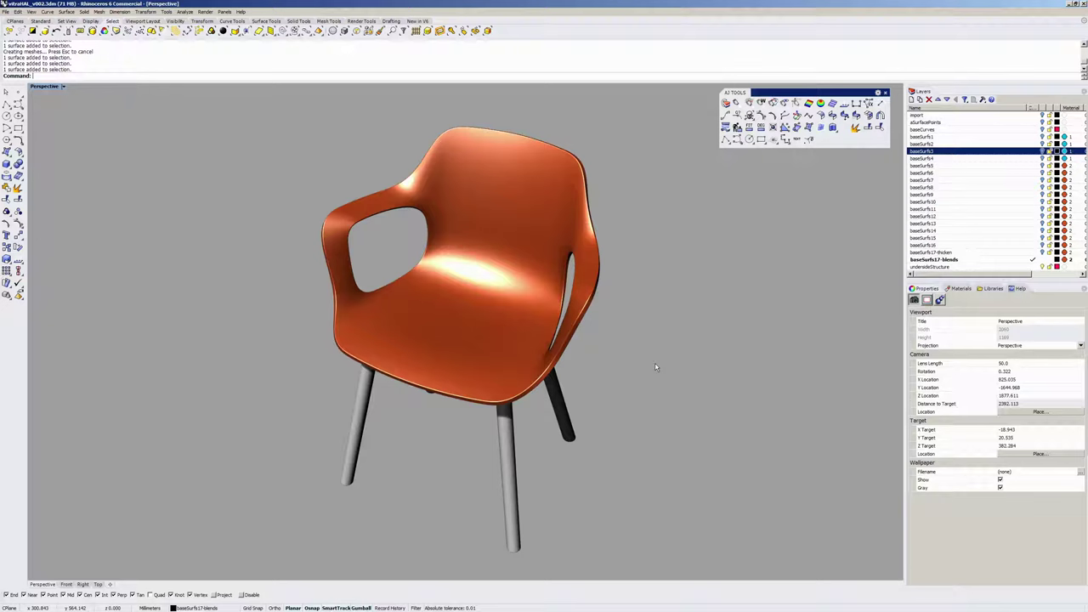
right_drag(507, 310, 516, 279)
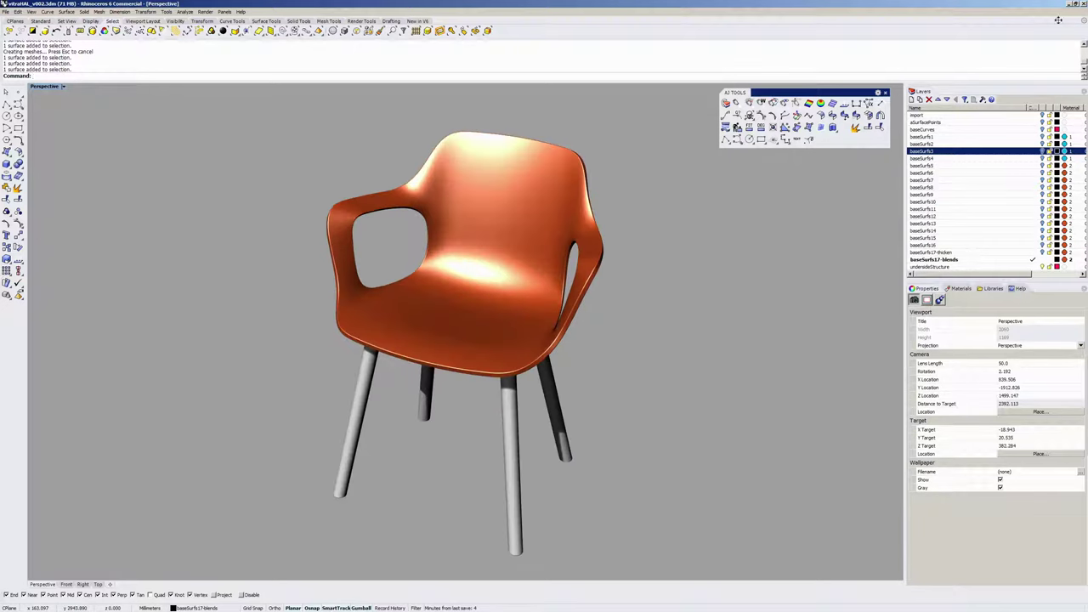
right_drag(432, 297, 572, 315)
scroll(453, 306, up, 4)
scroll(455, 306, down, 2)
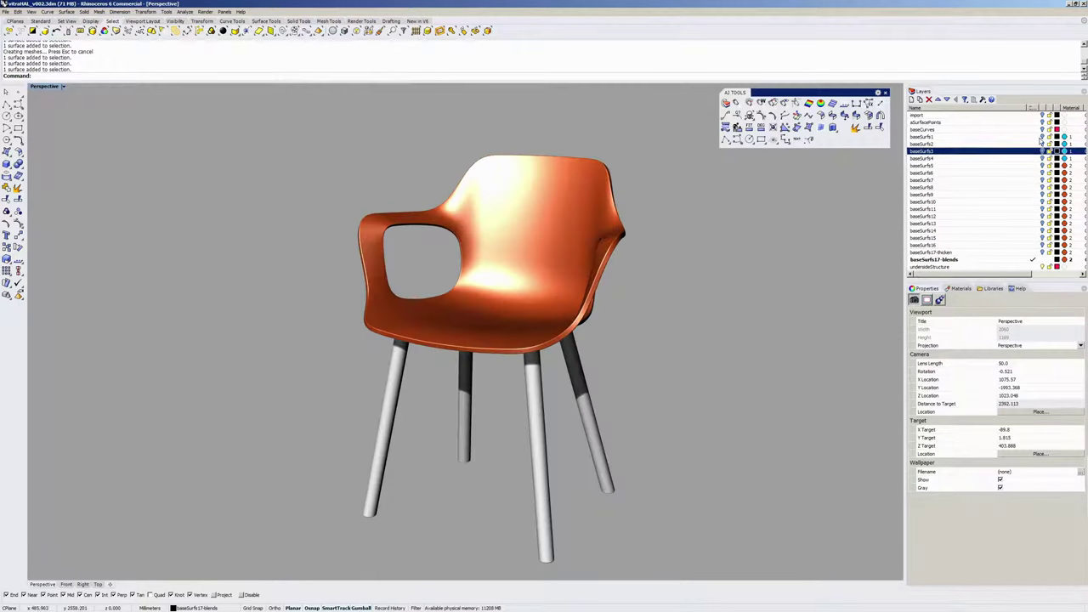
Step: Make aSurfacePoints the current layer and hide the baseSurfs17-blends and undersideStructure layers
click(1035, 122)
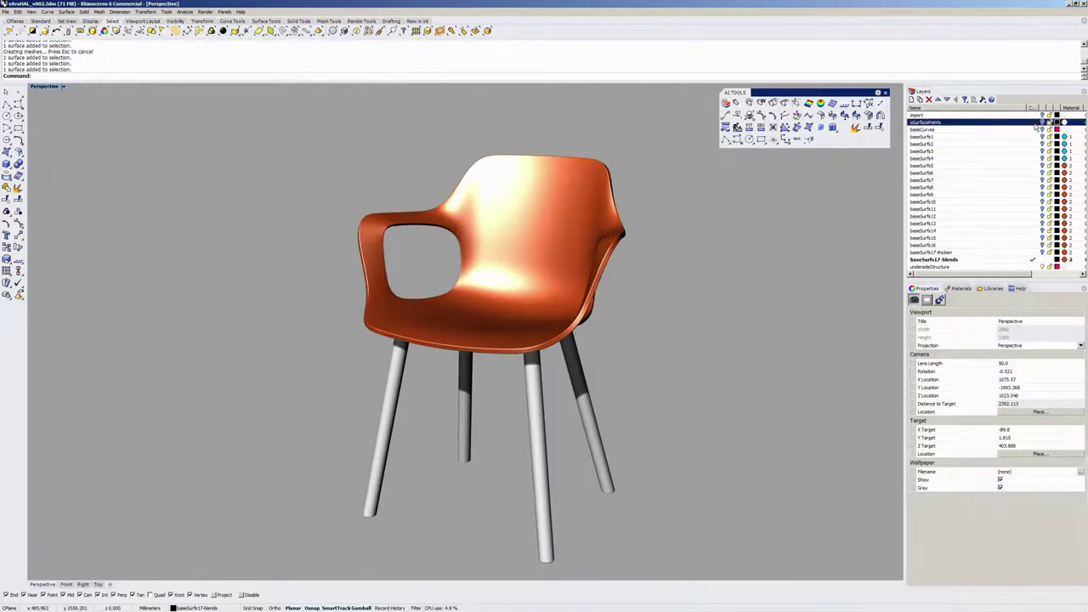
click(1042, 260)
click(1043, 267)
right_drag(425, 271, 407, 333)
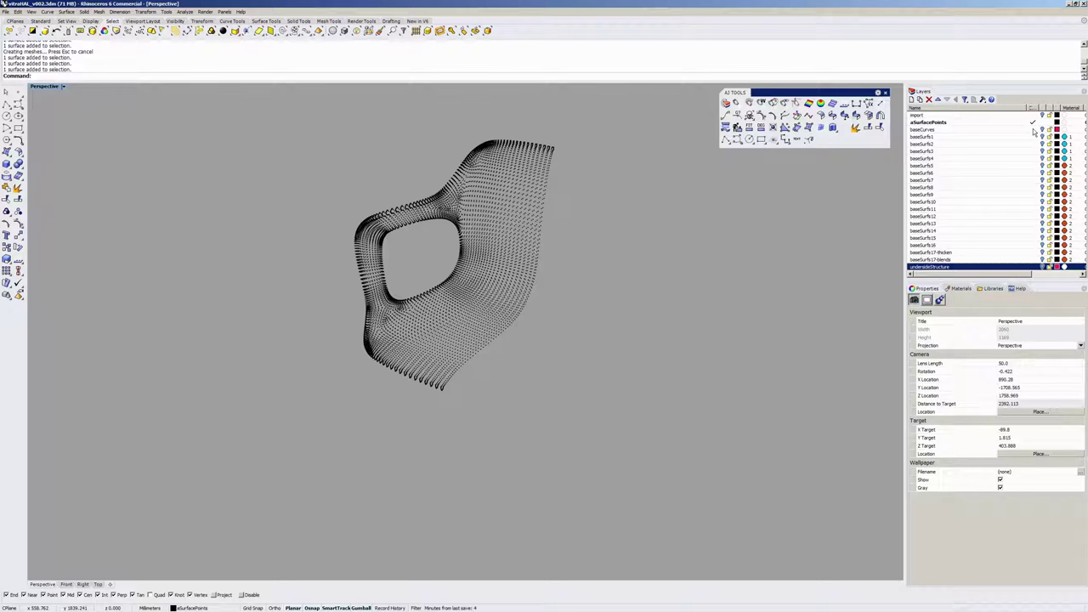
Step: Make baseCurves the current layer and view its curves over the surface points
click(1034, 131)
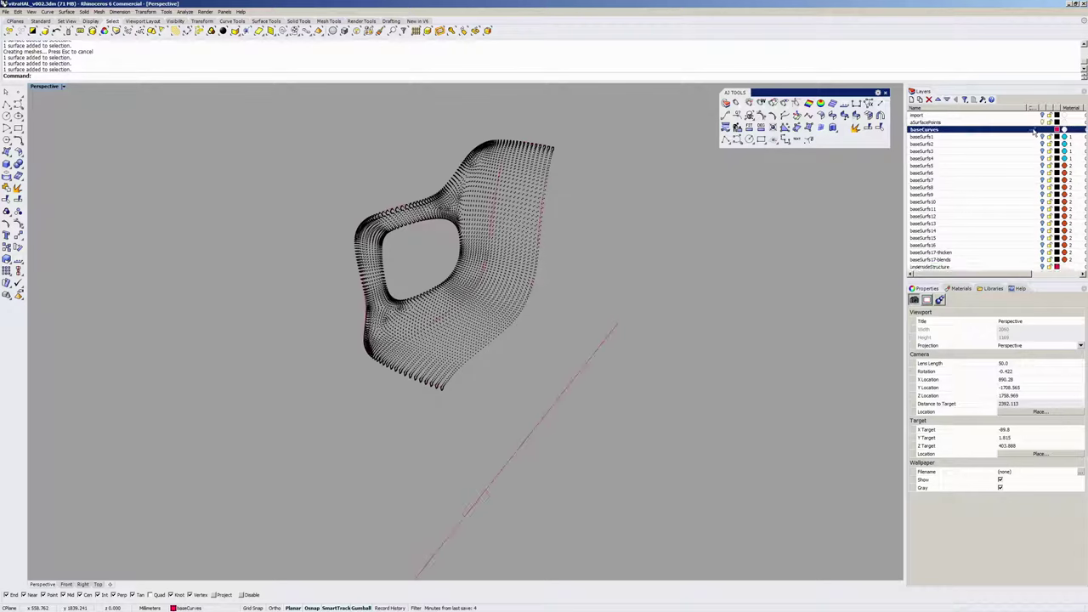
right_drag(462, 323, 459, 294)
scroll(414, 266, up, 4)
right_drag(415, 267, 408, 296)
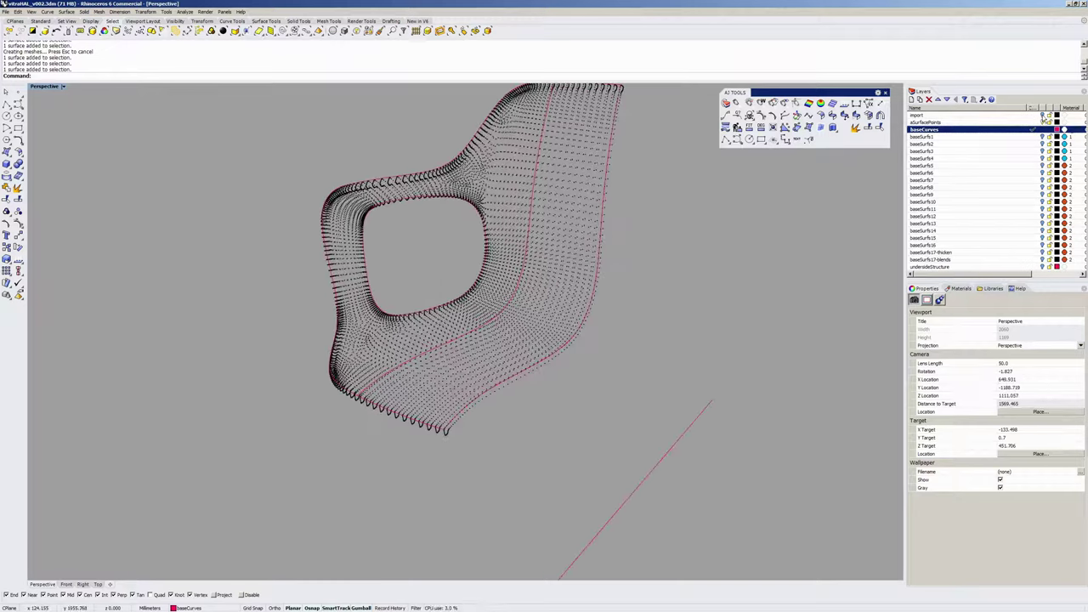
Step: Turn the import layer on to compare the imported chair with the curves and points, and off again
click(1042, 115)
right_drag(527, 391, 562, 286)
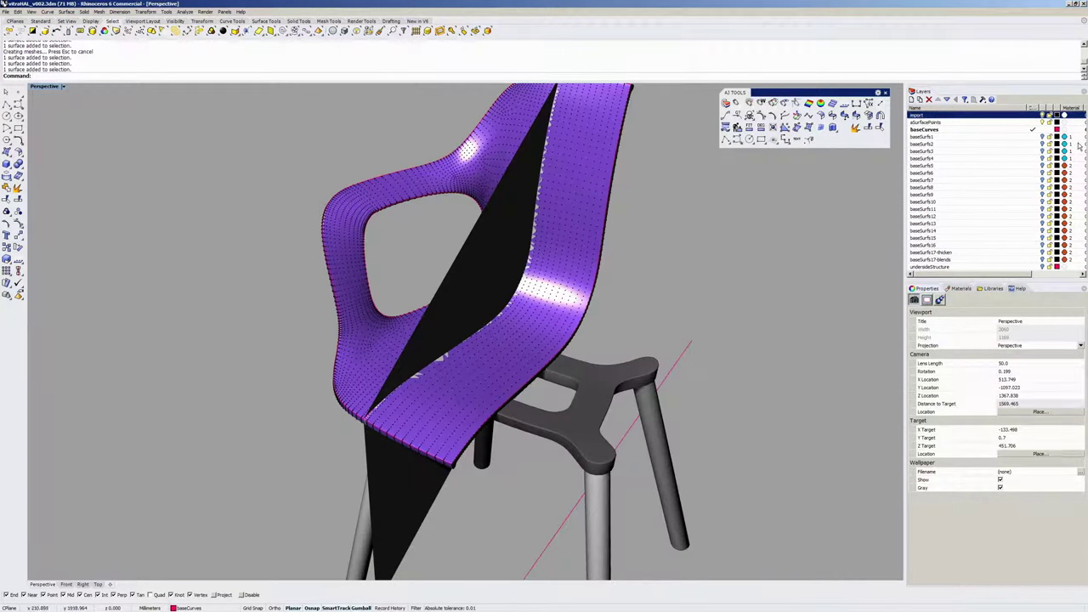
click(1044, 116)
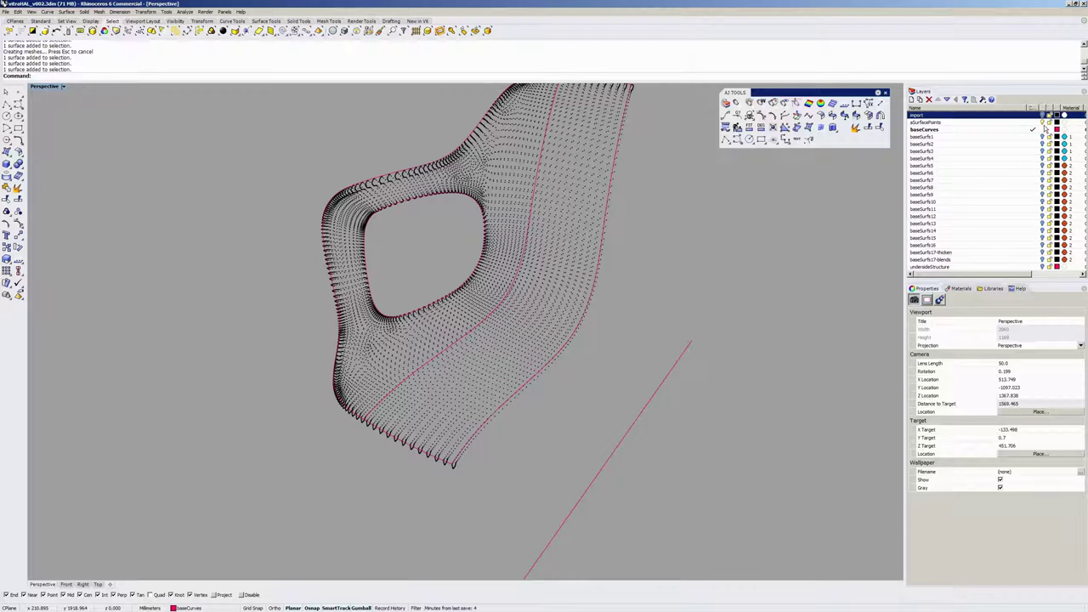
Step: Make baseSurfs1 the current layer and hide the aSurfacePoints and baseCurves layers
click(1044, 122)
right_drag(655, 301, 495, 374)
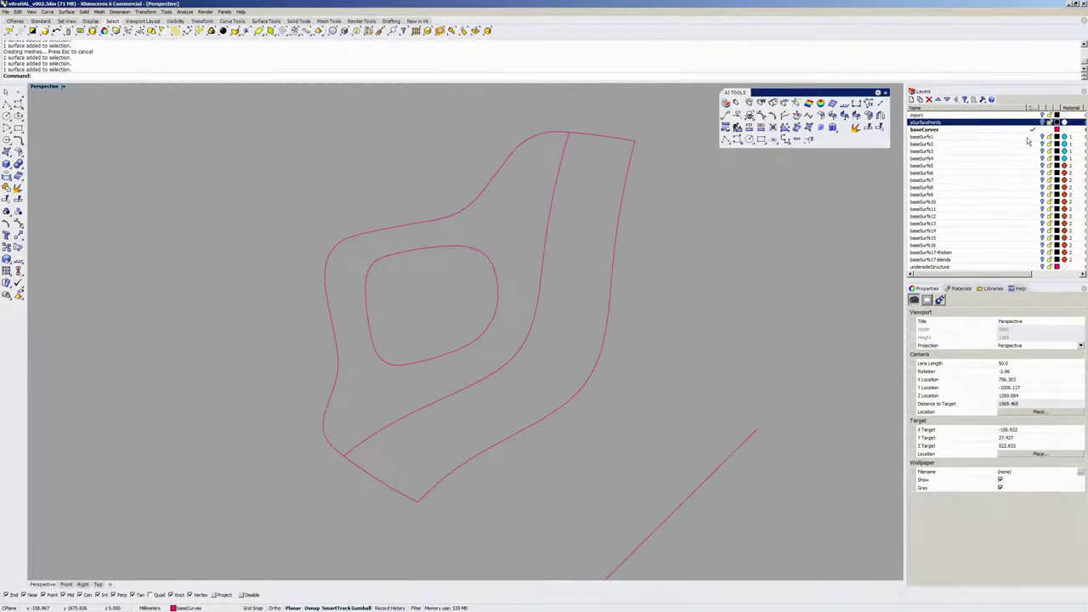
click(1042, 137)
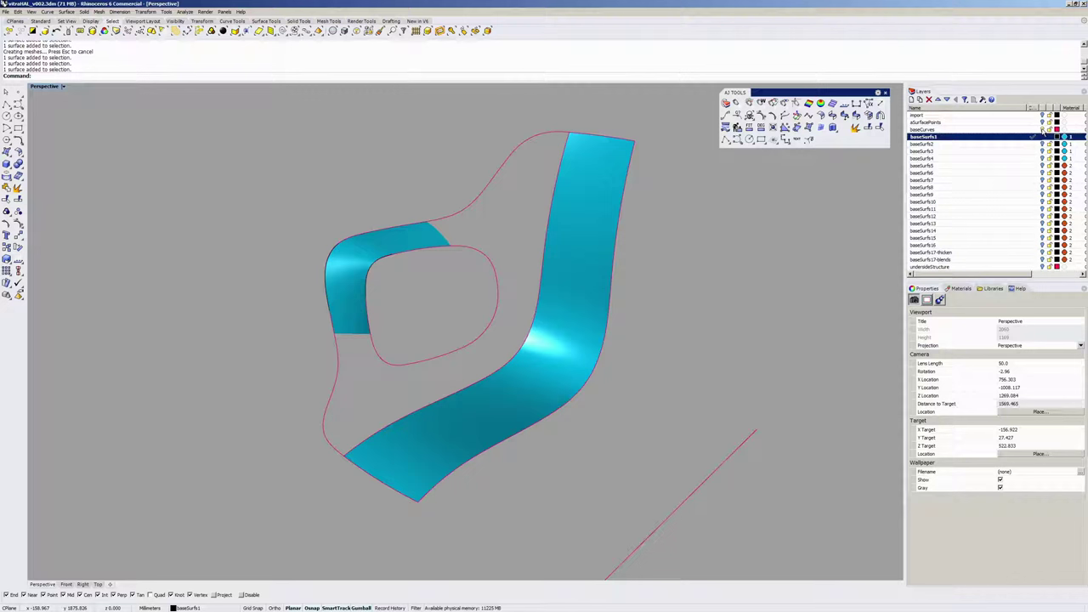
click(1043, 130)
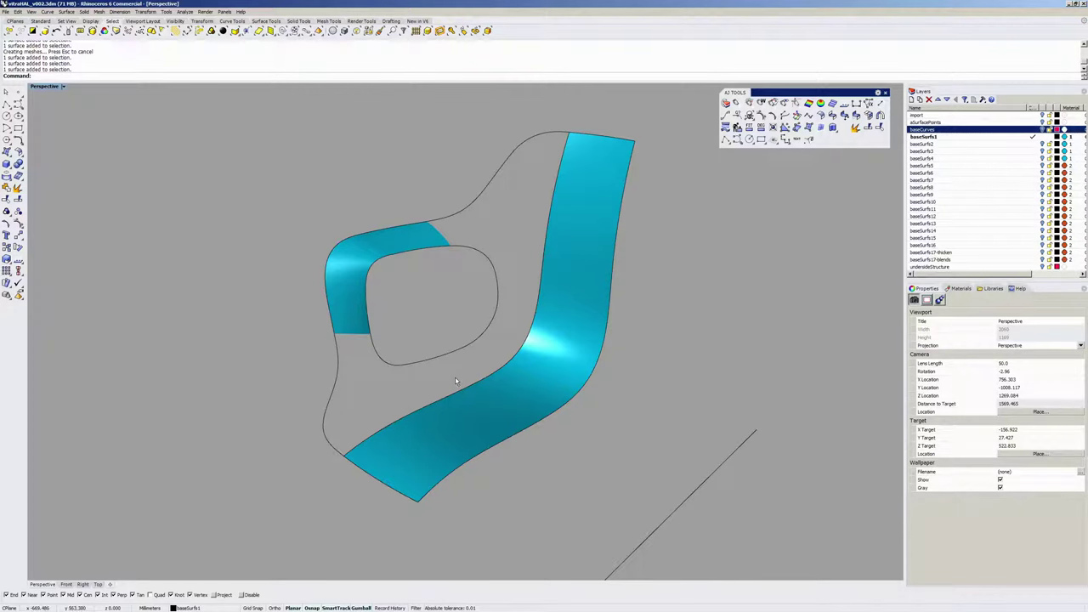
Step: Display the control points of the long surface strip running from the seat up the backrest
right_drag(559, 379, 472, 414)
click(557, 363)
key(F10)
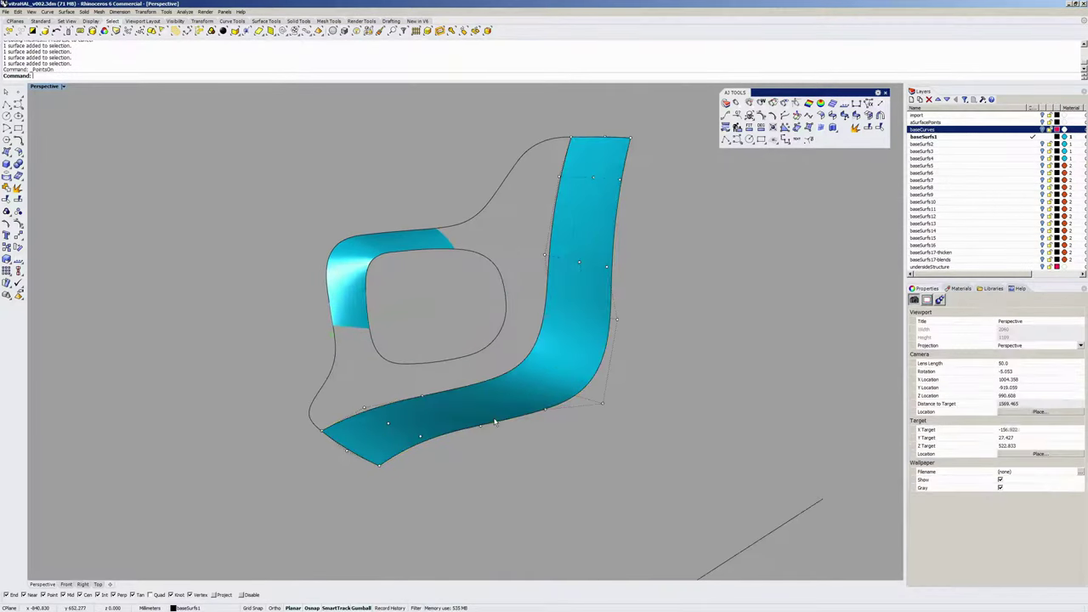
mouse_move(599, 393)
right_down()
mouse_move(612, 401)
mouse_move(605, 390)
right_up()
Step: Check the degree and control point details of the seat-and-back strip with the What command
text(what)
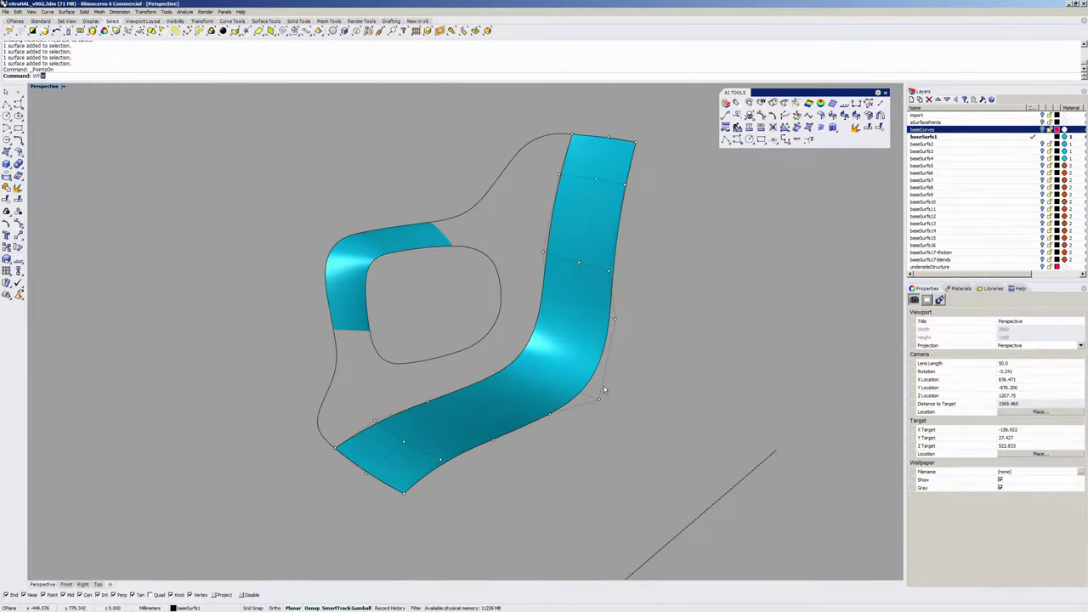
key(Return)
click(578, 318)
key(Return)
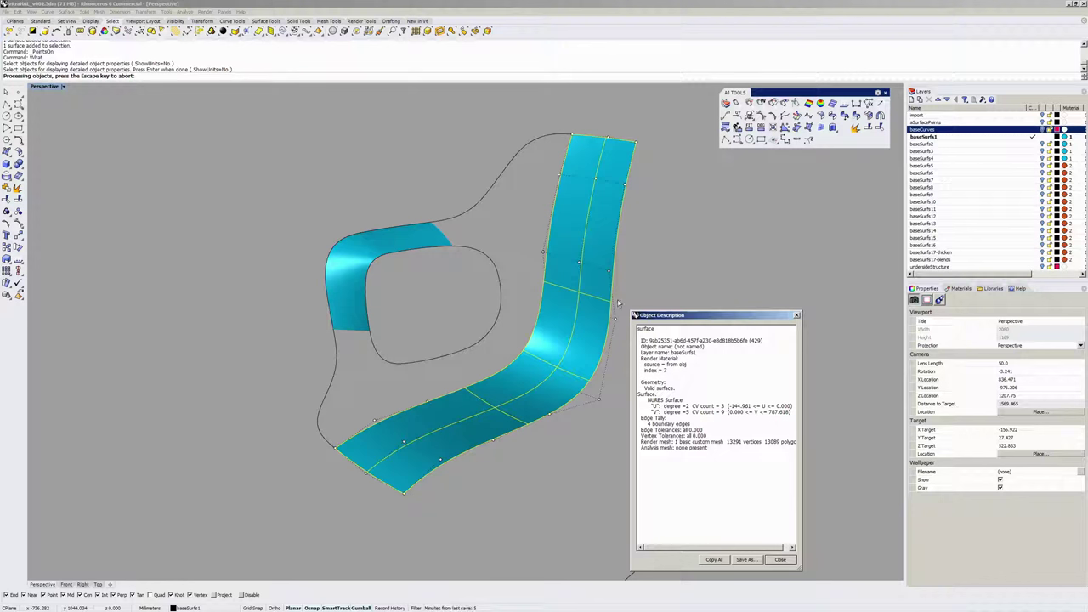
click(780, 560)
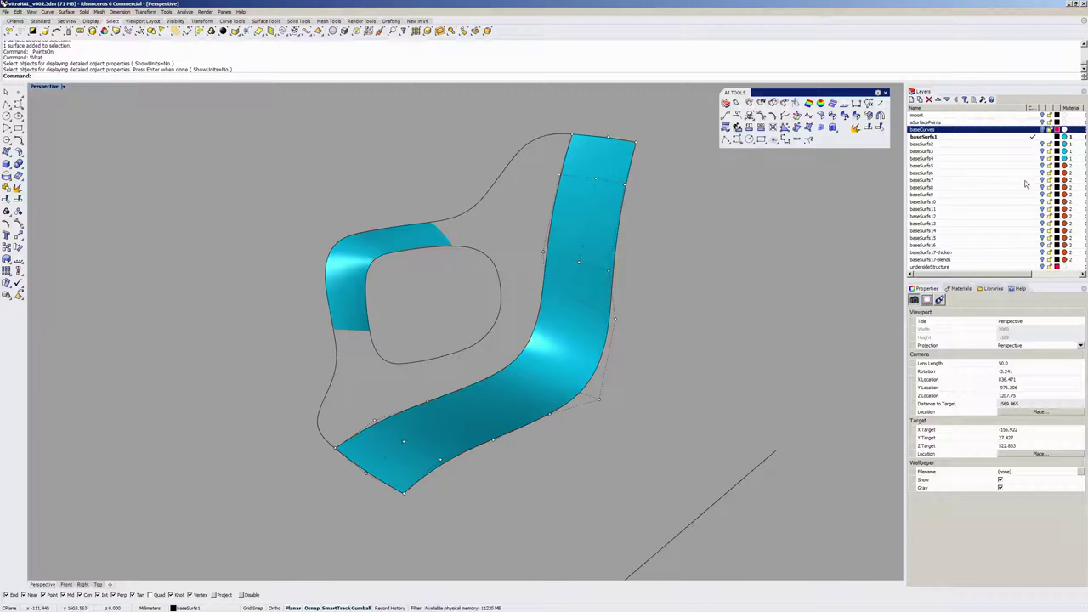
Step: Make baseSurfs2 the current layer and hide baseSurfs1
click(1032, 143)
click(1042, 136)
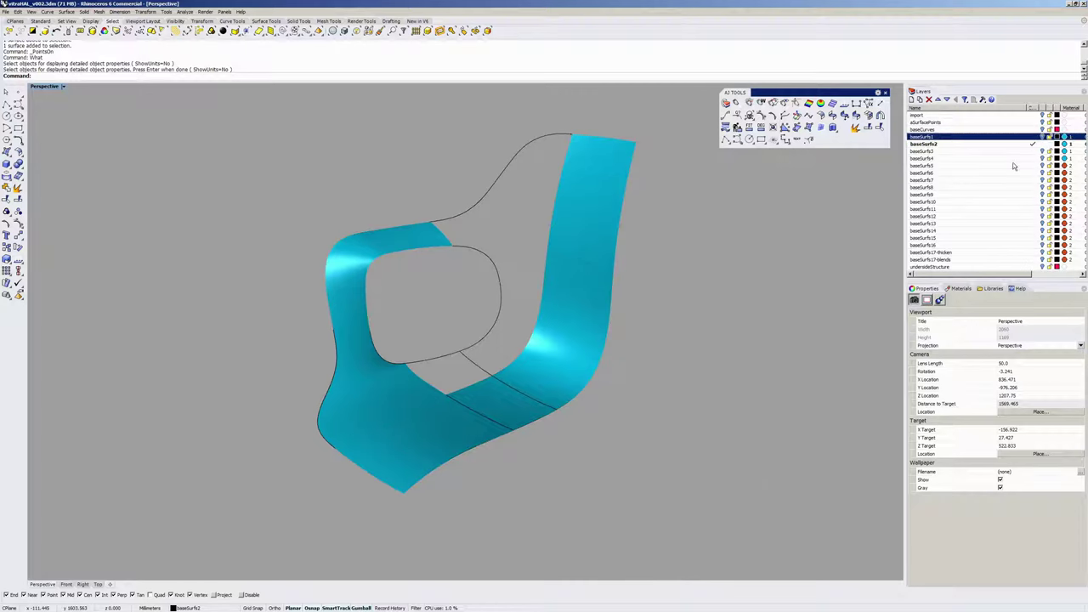
right_drag(472, 381, 415, 373)
scroll(418, 363, up, 4)
Step: Inspect the control points of the trimmed surface joining armrest and seat in Wireframe display, and turn the points off again
click(399, 353)
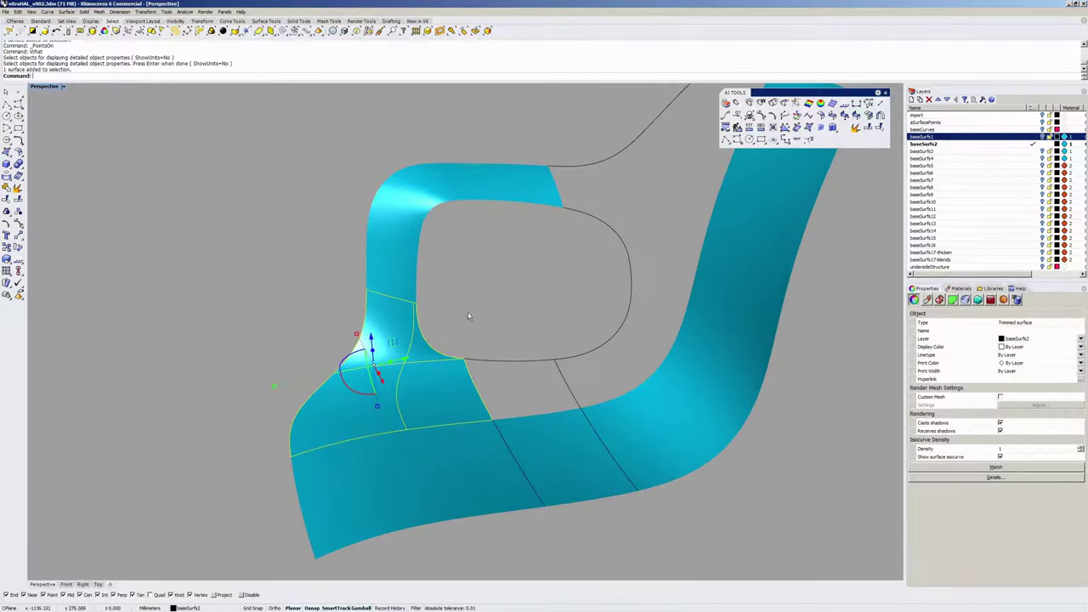
key(F10)
right_drag(467, 316, 364, 374)
middle_click(520, 394)
click(546, 391)
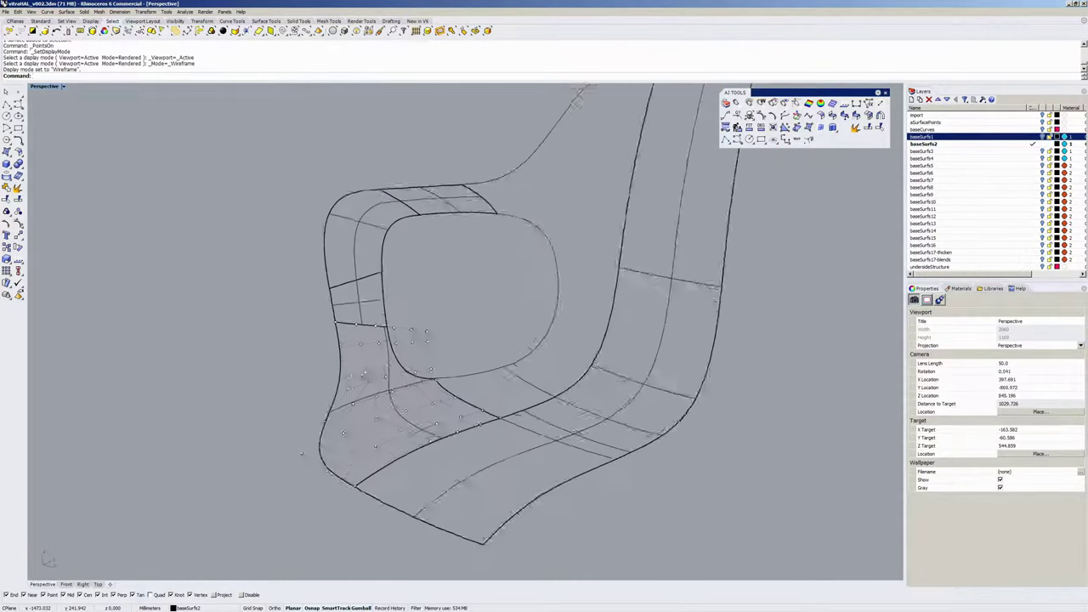
right_drag(519, 374, 442, 401)
key(F10)
key(F11)
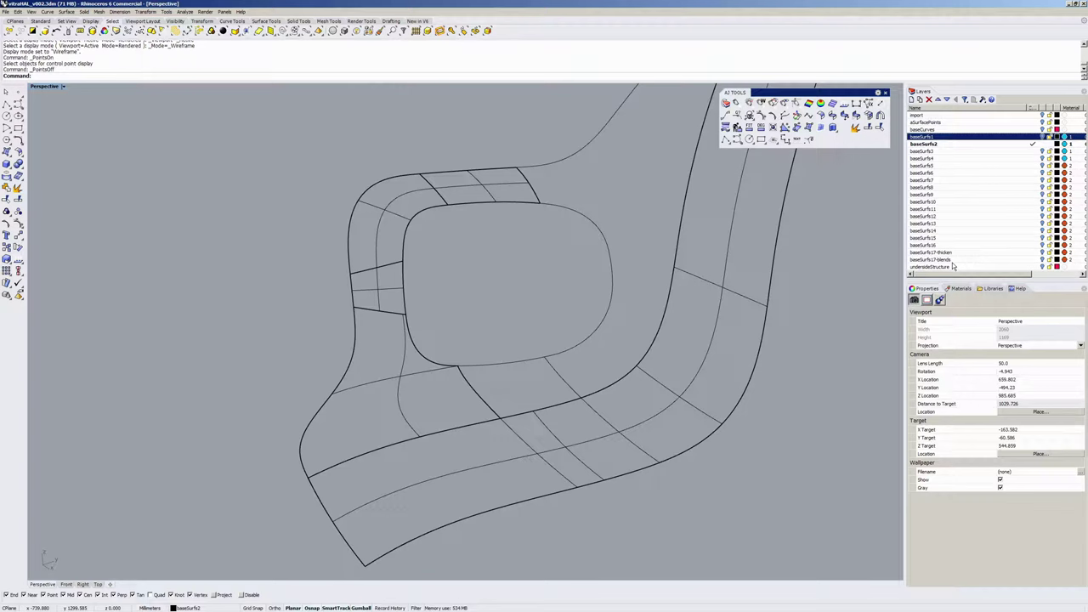
Step: Make baseSurfs3 the current layer with baseSurfs2 hidden, and examine the untrimmed armrest-to-seat surface in Shaded display
click(1031, 152)
click(1042, 144)
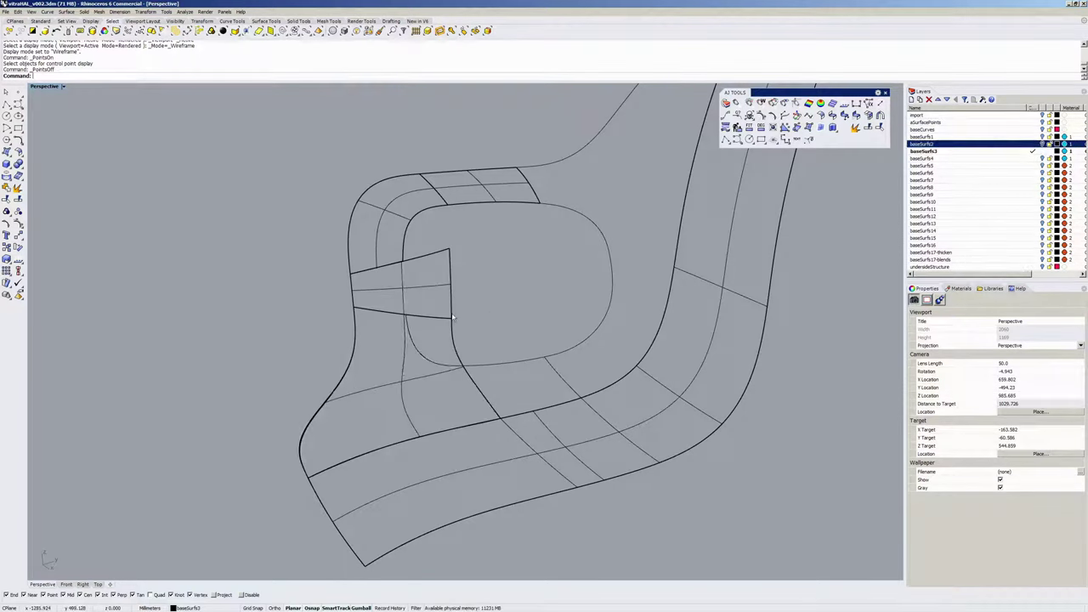
middle_click(461, 318)
click(486, 315)
mouse_move(476, 326)
right_down()
mouse_move(428, 383)
mouse_move(437, 418)
mouse_move(578, 408)
mouse_move(515, 428)
mouse_move(578, 522)
mouse_move(416, 309)
right_up()
scroll(425, 390, up, 2)
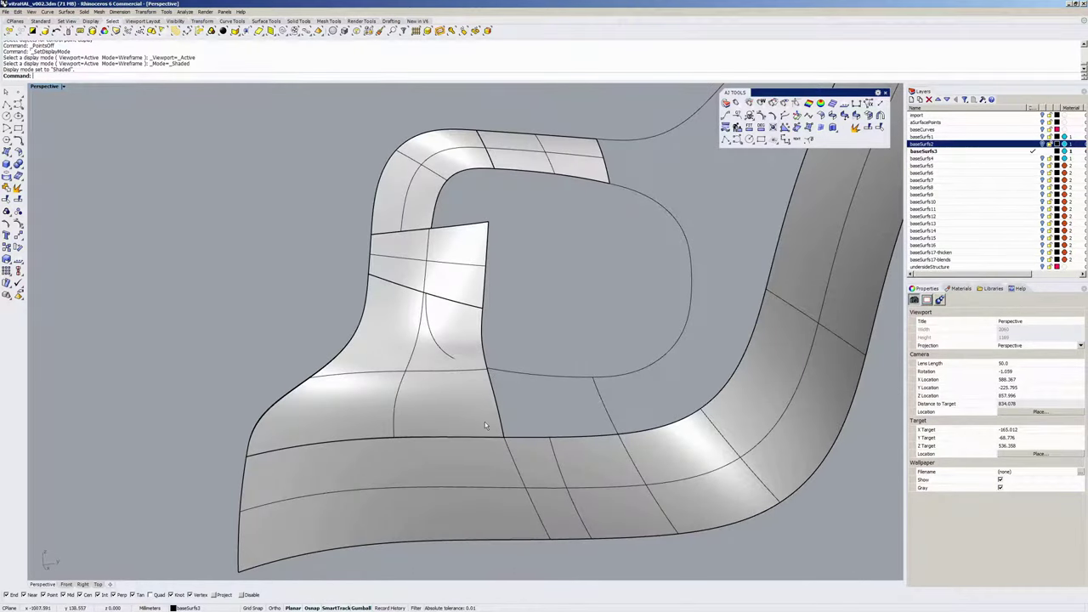
click(336, 418)
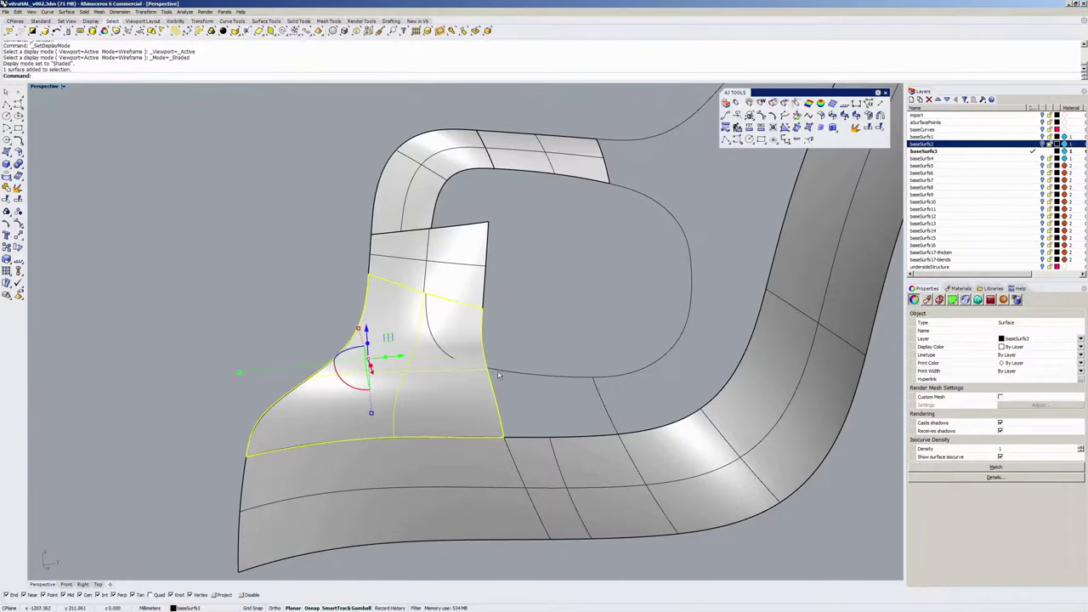
right_drag(499, 375, 487, 395)
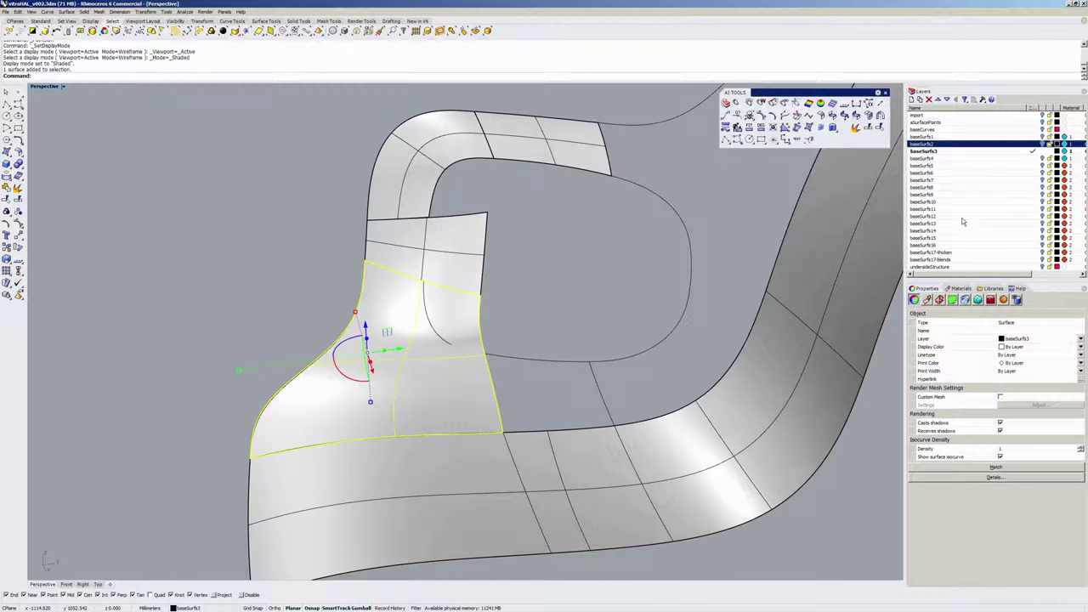
Step: Make baseSurfs4 the current layer and hide baseSurfs3
click(1033, 159)
key(Escape)
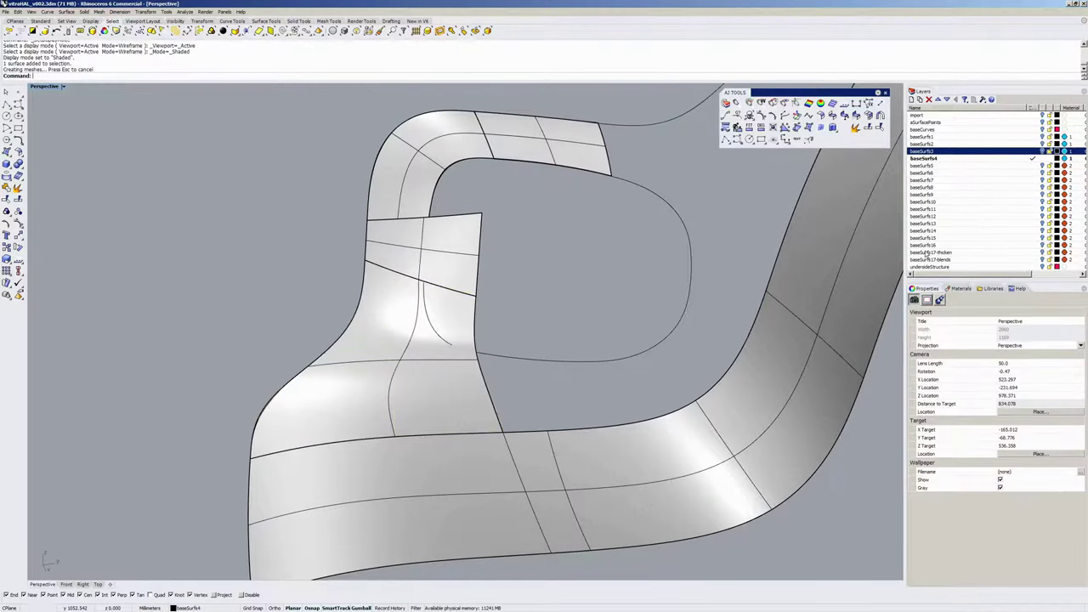
right_drag(459, 351, 518, 327)
Step: Make baseSurfs5 the current layer with baseSurfs4 hidden, and view the surfaces in Rendered display
click(1043, 165)
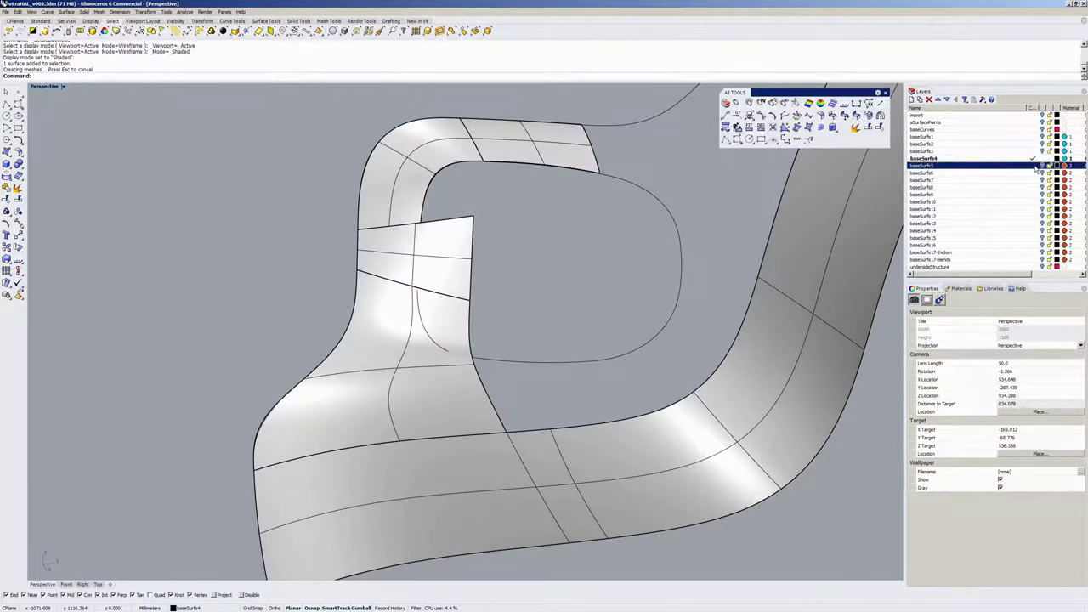
click(1042, 165)
click(1003, 158)
middle_click(434, 303)
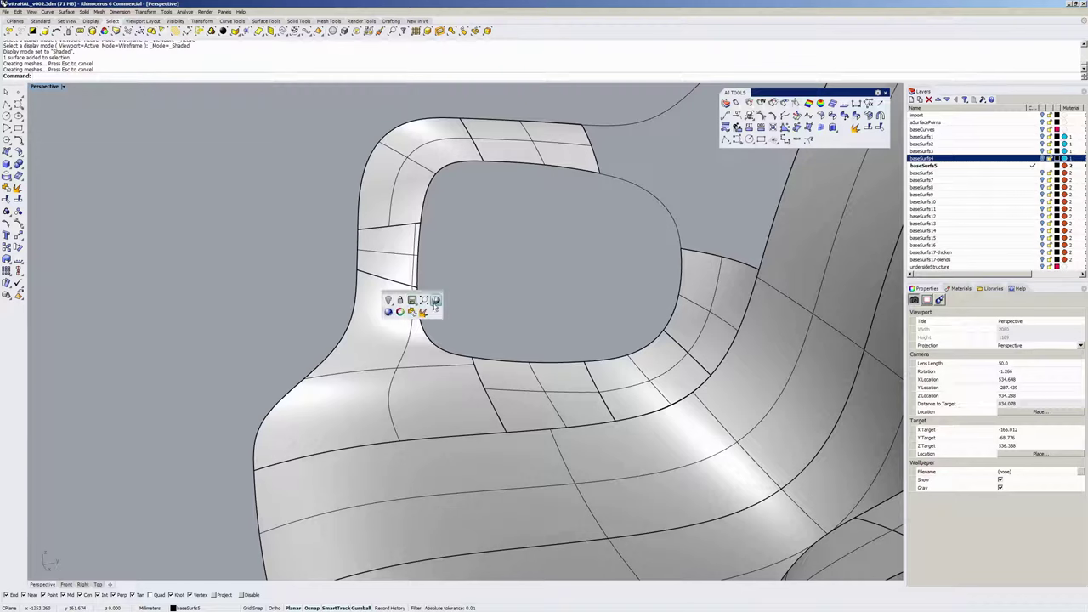
click(434, 303)
middle_click(343, 311)
click(322, 321)
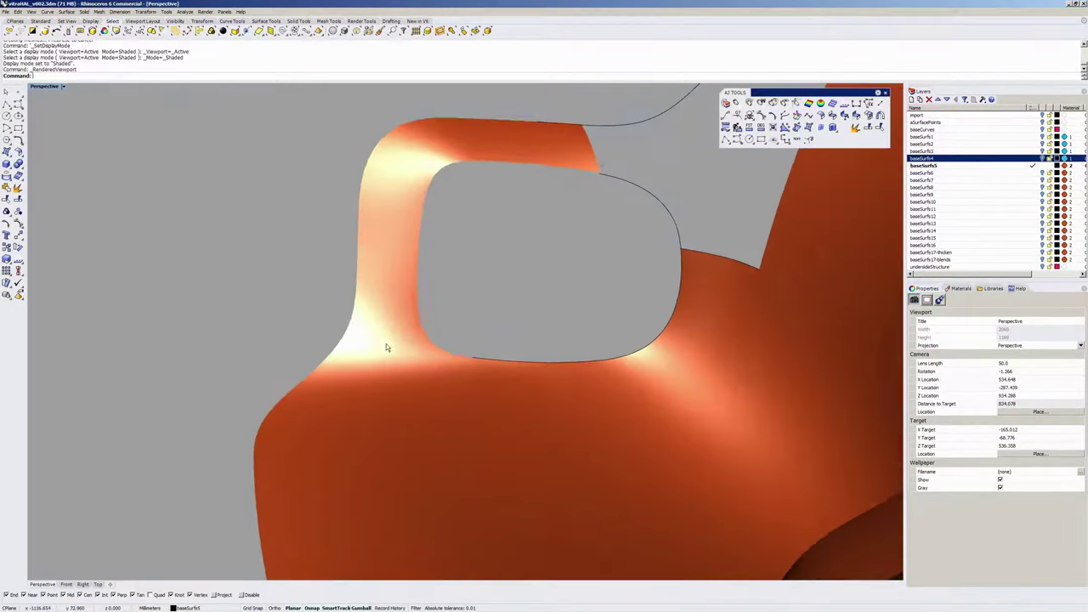
mouse_move(386, 344)
right_down()
mouse_move(453, 331)
mouse_move(435, 315)
mouse_move(493, 318)
mouse_move(413, 327)
mouse_move(510, 276)
mouse_move(544, 238)
mouse_move(510, 247)
mouse_move(417, 352)
right_up()
Step: Return the viewport to Shaded display and highlight the individual surfaces along the armrest one after another
click(419, 311)
middle_click(444, 287)
click(437, 298)
click(520, 265)
click(418, 352)
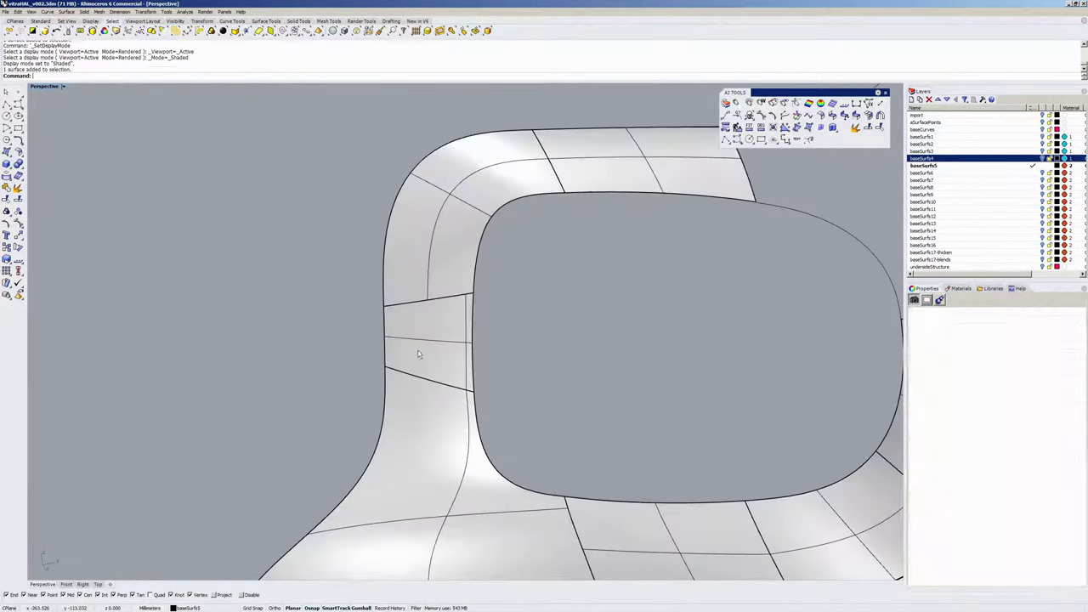
click(417, 355)
click(443, 269)
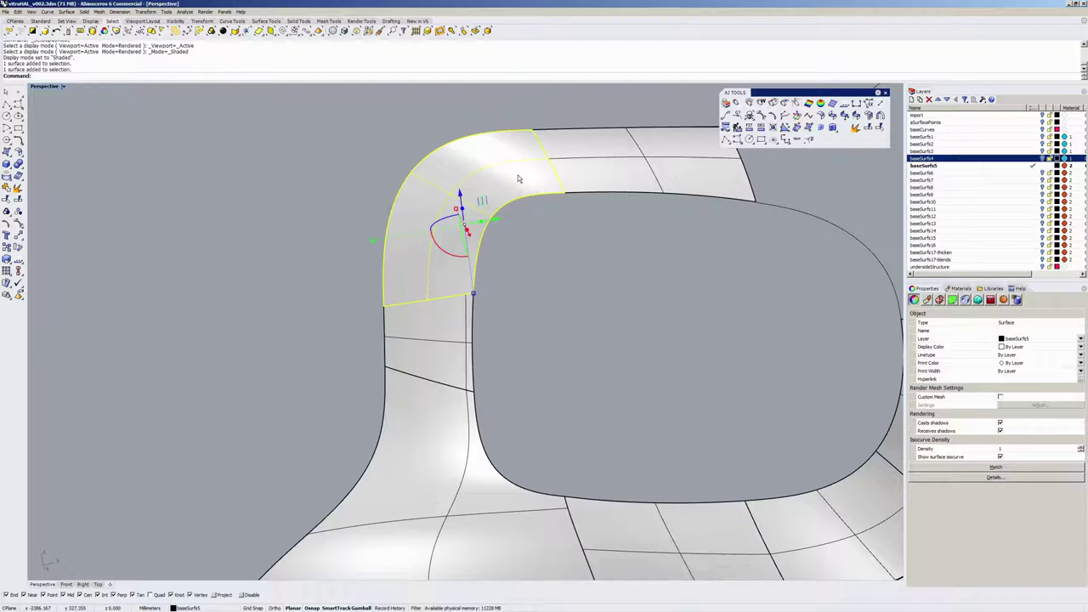
click(617, 164)
right_drag(625, 183, 554, 375)
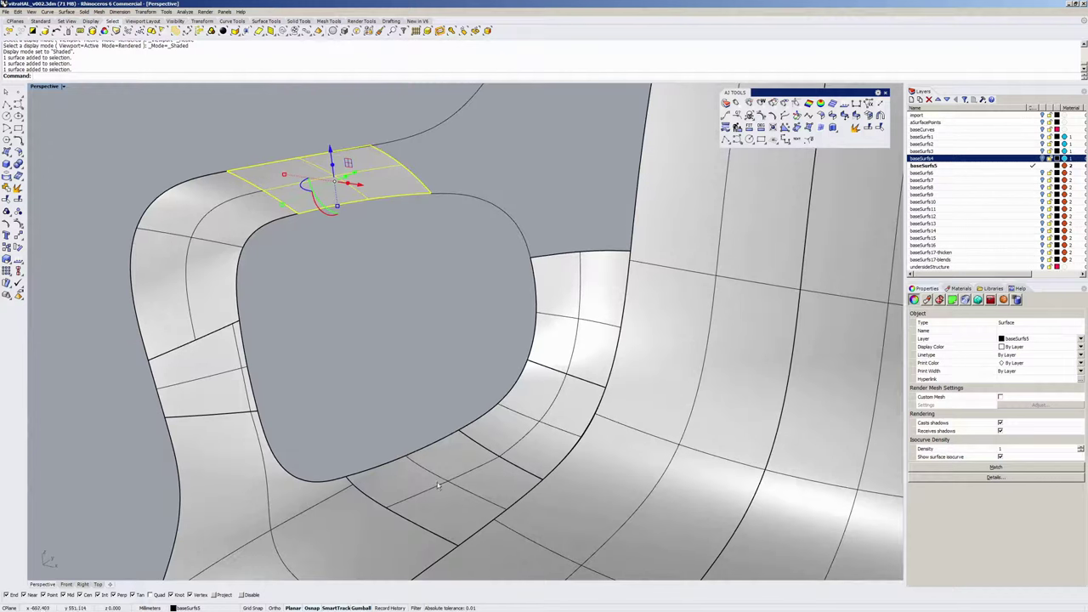
Step: Set the current layer to baseSurfs6 and on to baseSurfs7, hiding baseSurfs5 and baseSurfs6
click(1042, 173)
click(1043, 166)
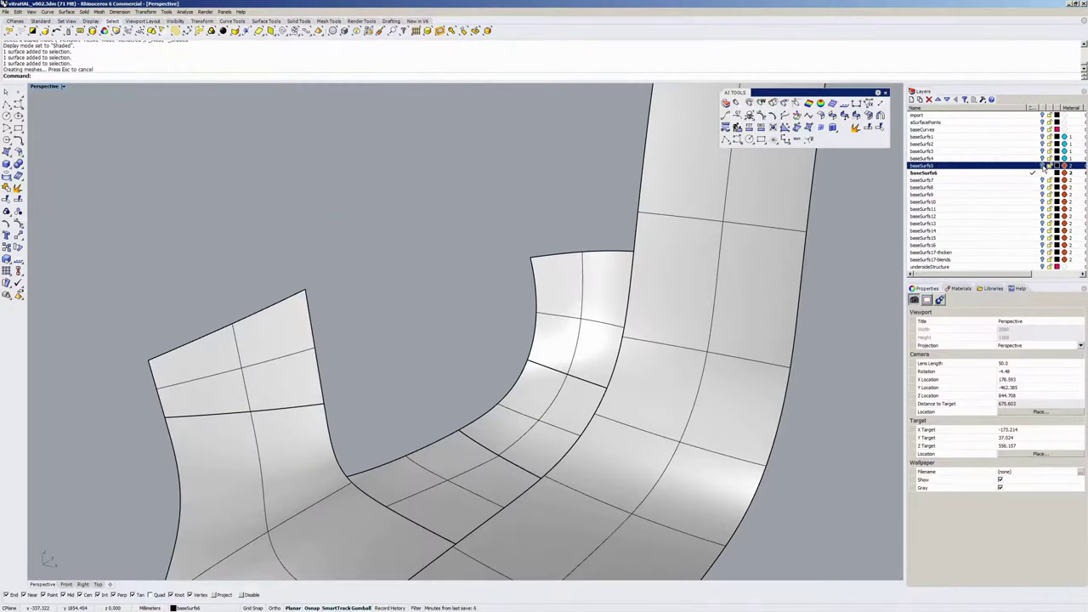
click(1034, 181)
click(1042, 173)
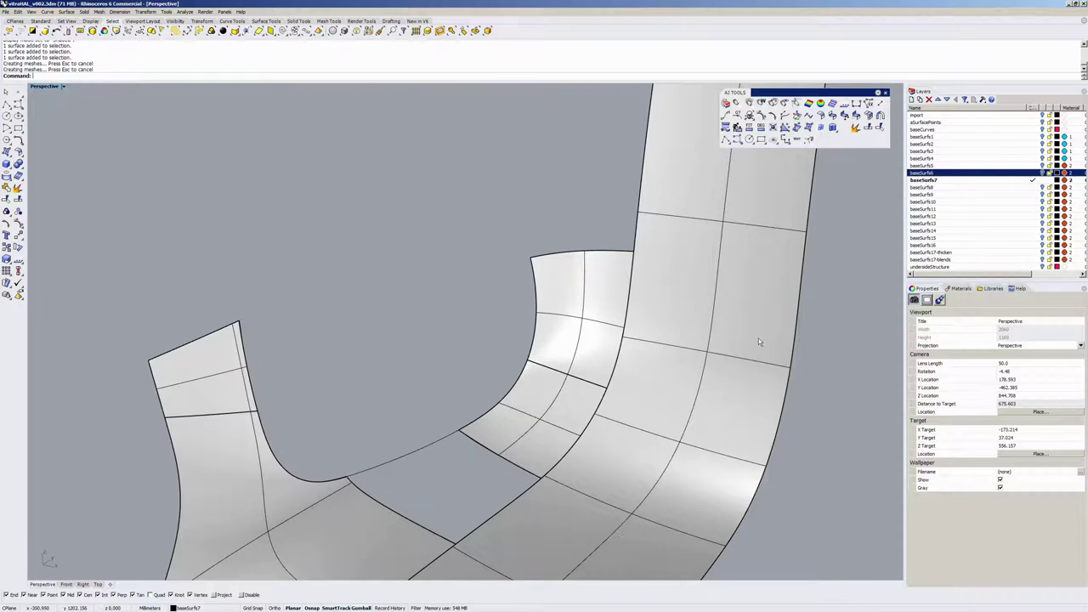
Step: View the baseSurfs7 surfaces around the gap below the armrest opening in Rendered display
shift+right_drag(697, 359, 706, 305)
middle_click(706, 305)
click(684, 312)
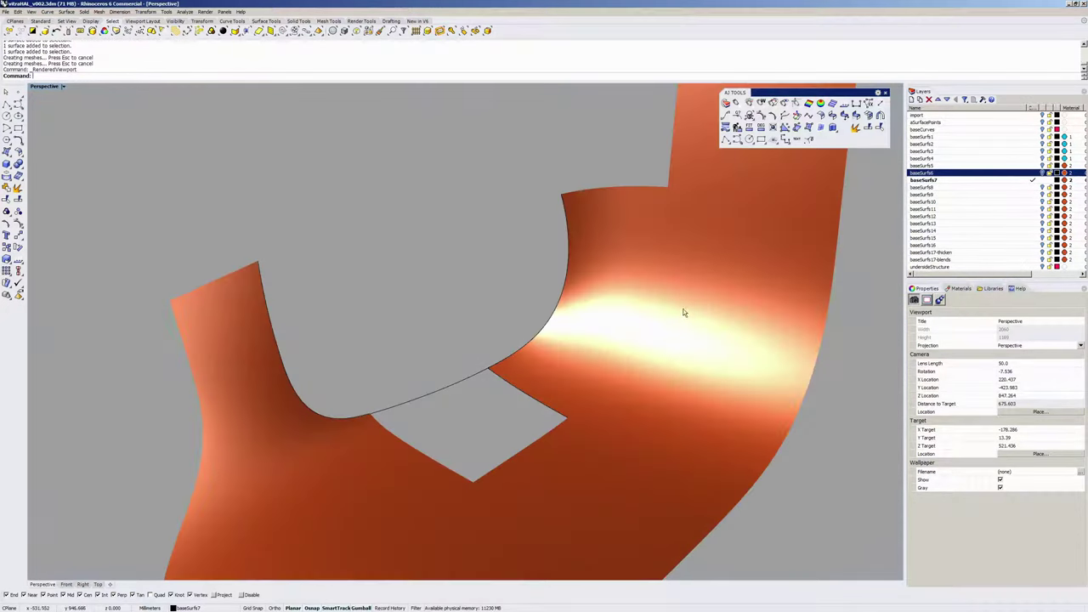
Step: Make baseSurfs8 the current layer with baseSurfs7 hidden, and view the whole half shell
click(1032, 187)
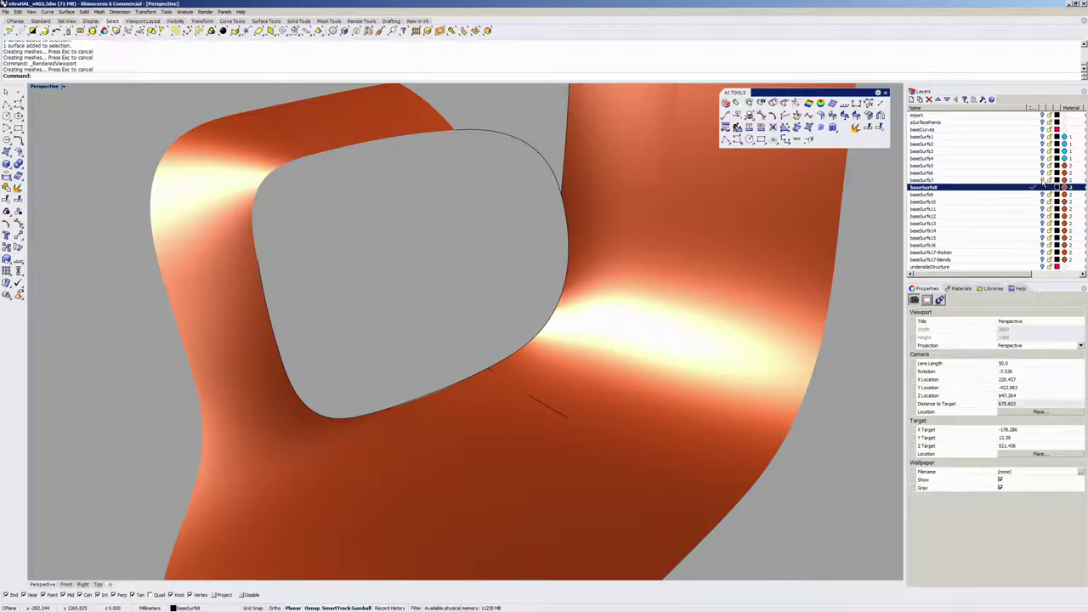
right_drag(576, 311, 564, 345)
scroll(597, 294, down, 4)
right_drag(598, 294, 572, 302)
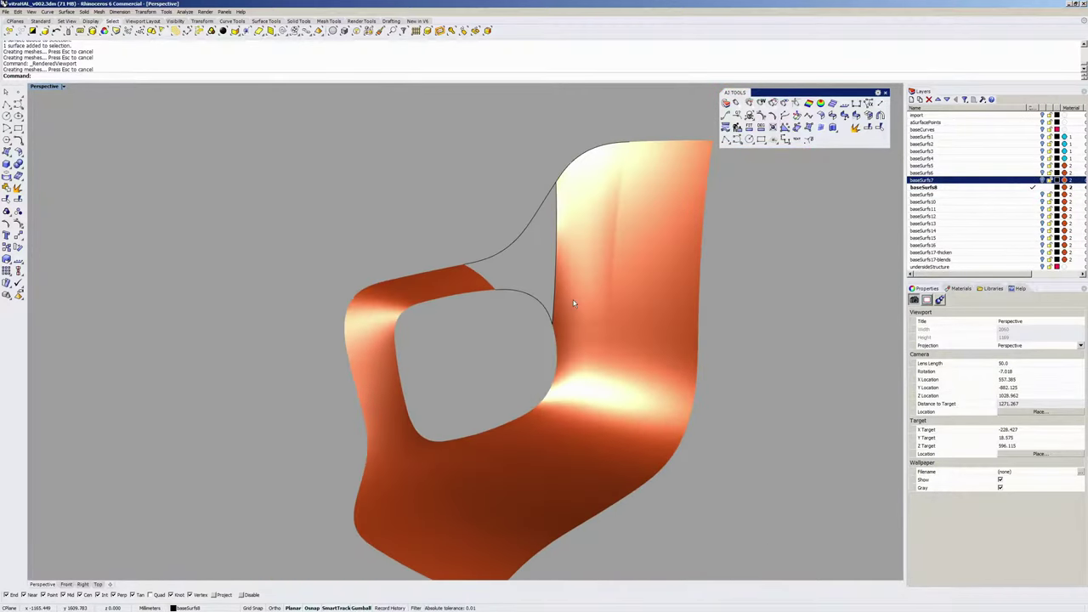
Step: Set the current layer to baseSurfs9 and on to baseSurfs10, hiding baseSurfs8 and baseSurfs9
click(1035, 195)
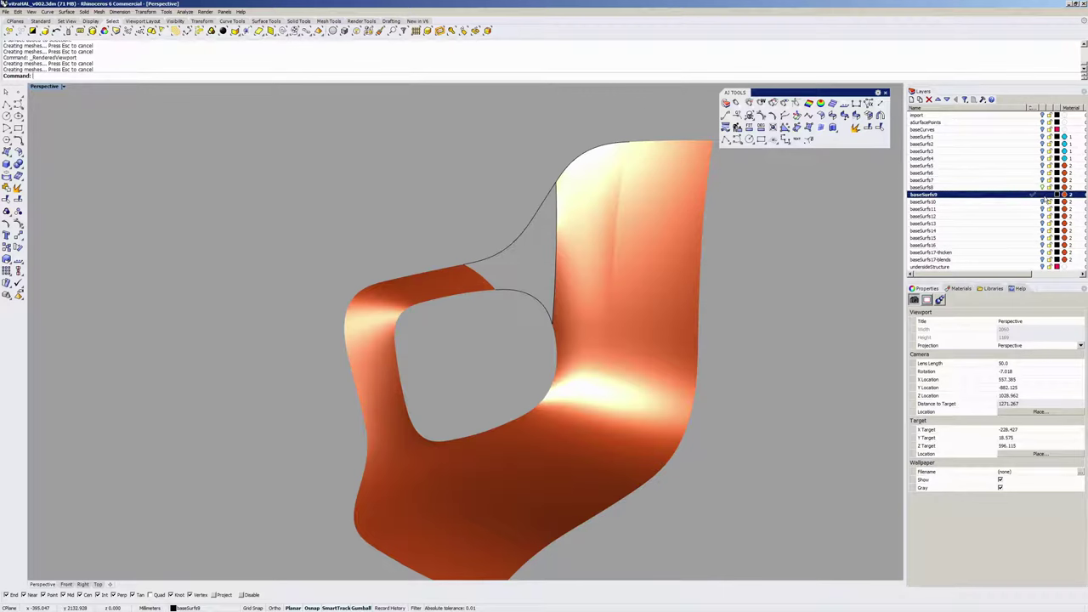
click(1042, 188)
shift+right_drag(624, 247, 586, 267)
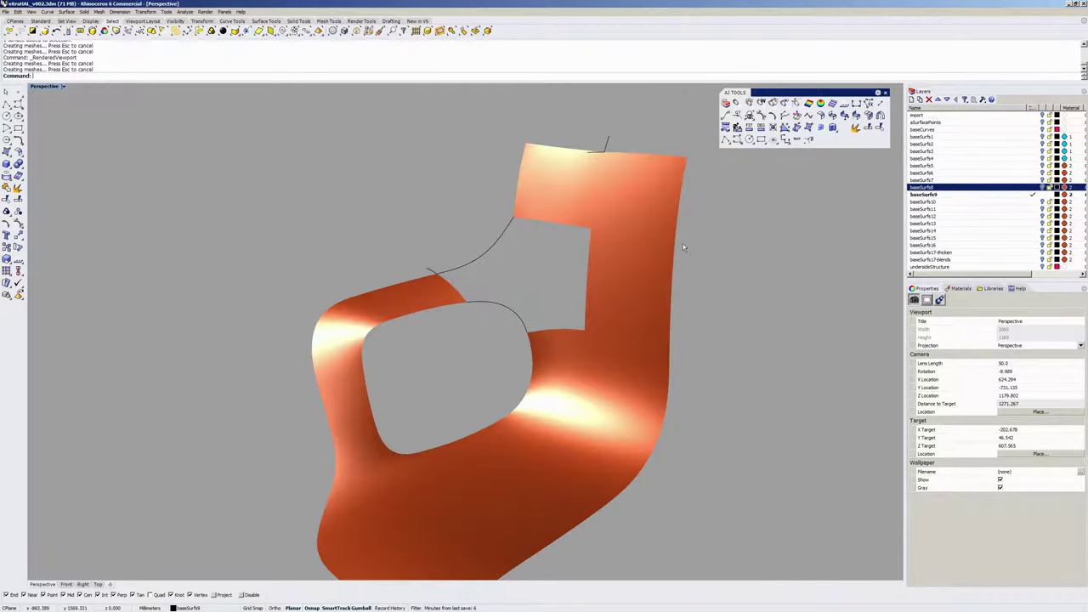
click(1034, 202)
click(1042, 196)
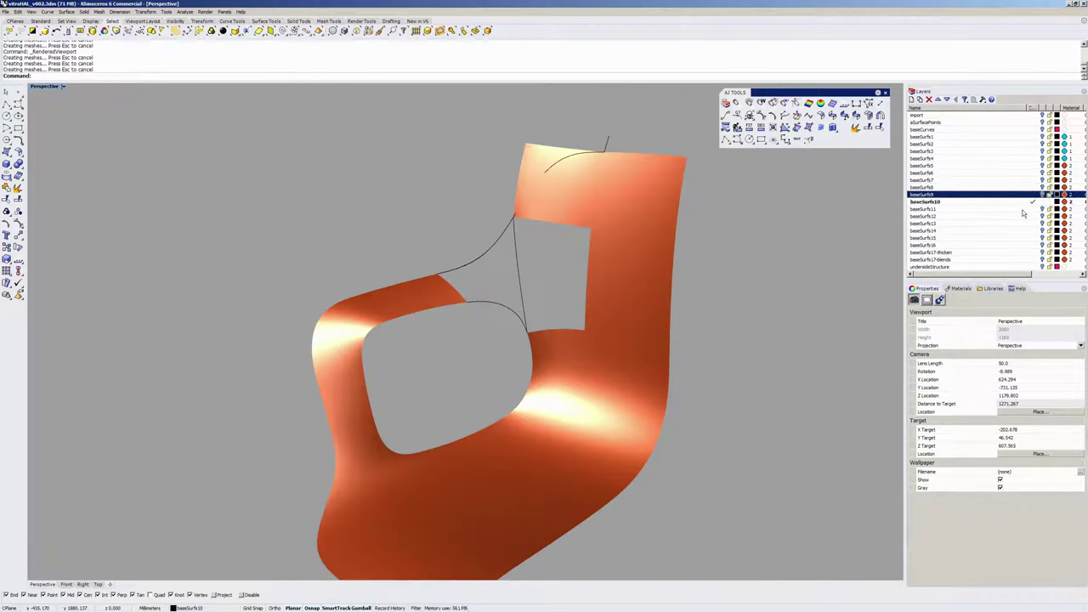
shift+right_drag(660, 267, 687, 242)
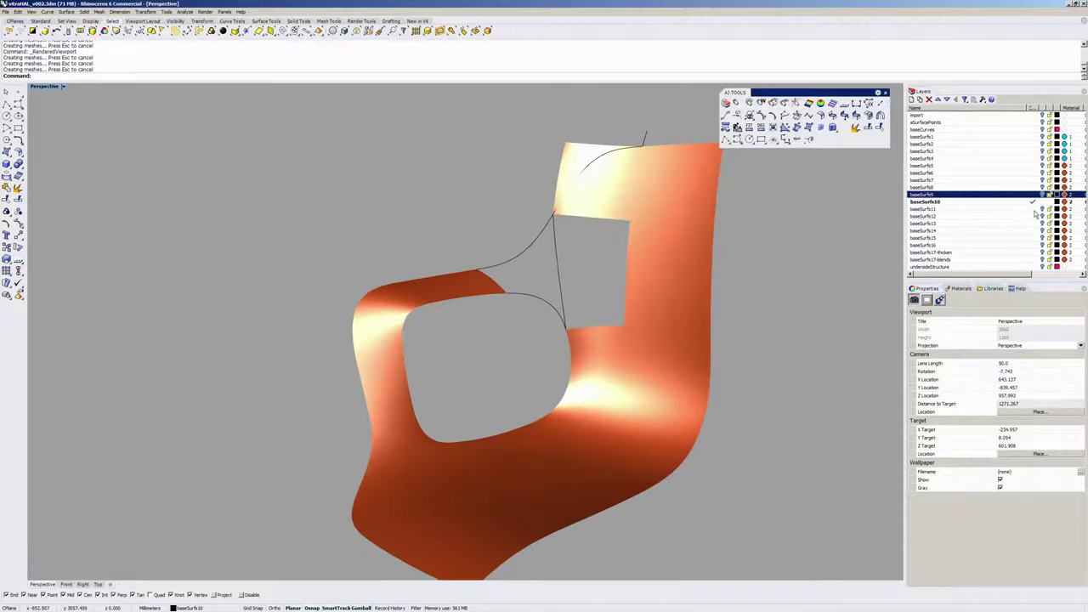
Step: Make baseSurfs11 the current layer with baseSurfs10 hidden, and view the area where the armrest meets the backrest
click(1034, 210)
click(1042, 202)
right_drag(591, 266, 566, 282)
Step: Make baseSurfs12 the current layer with baseSurfs11 hidden, and return the viewport to Shaded display
click(1034, 216)
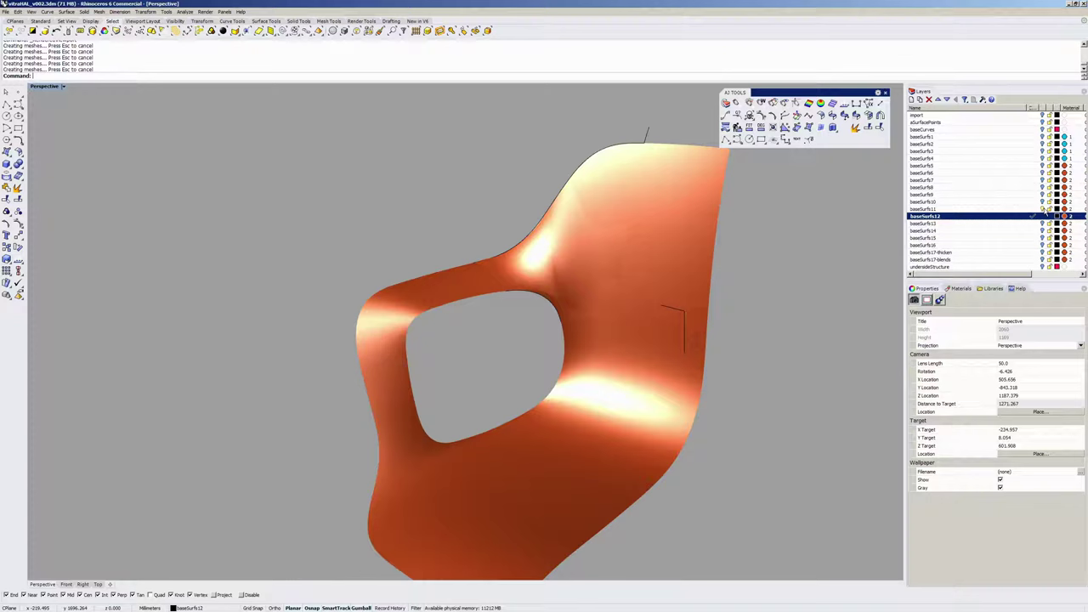
click(1043, 208)
mouse_move(604, 298)
right_down()
mouse_move(635, 254)
mouse_move(624, 295)
mouse_move(635, 176)
right_up()
middle_click(636, 255)
click(642, 260)
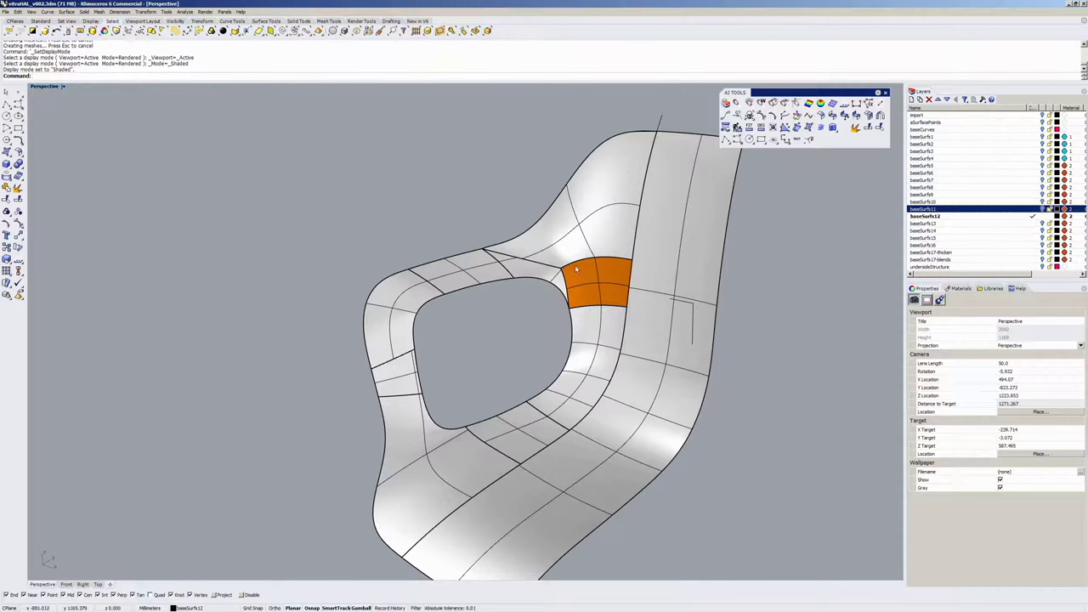
Step: Set the current layer to baseSurfs13 and on to baseSurfs14, hiding baseSurfs12 and baseSurfs13
click(1033, 225)
click(1042, 216)
right_drag(643, 260, 611, 248)
click(1033, 231)
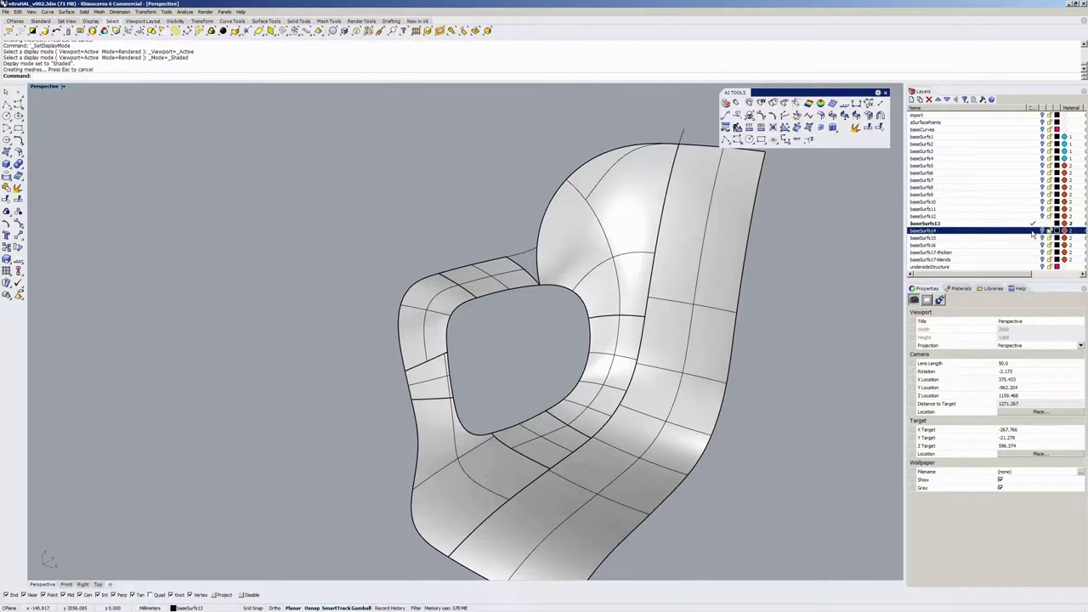
click(1042, 225)
right_drag(647, 310, 625, 283)
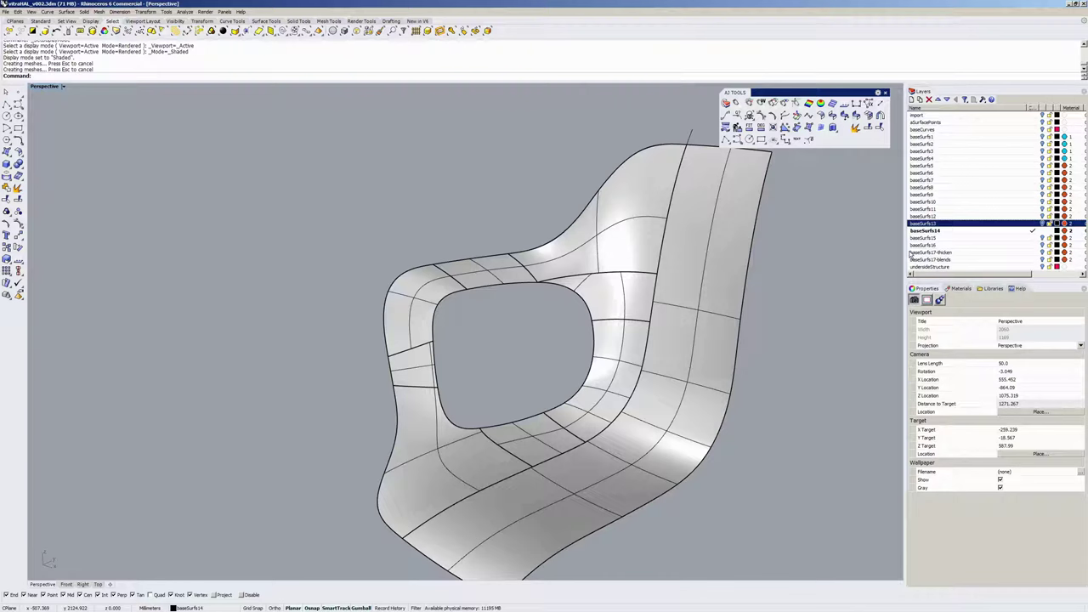
Step: Set the current layer to baseSurfs15 and on to baseSurfs16, hiding baseSurfs14 and baseSurfs15
click(1034, 238)
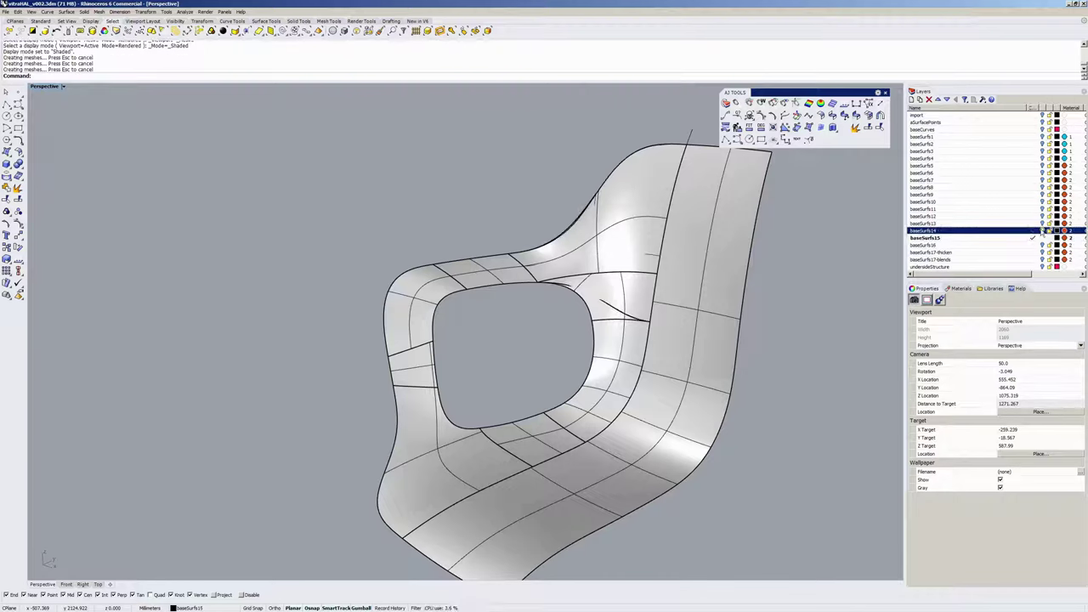
right_drag(663, 332, 643, 299)
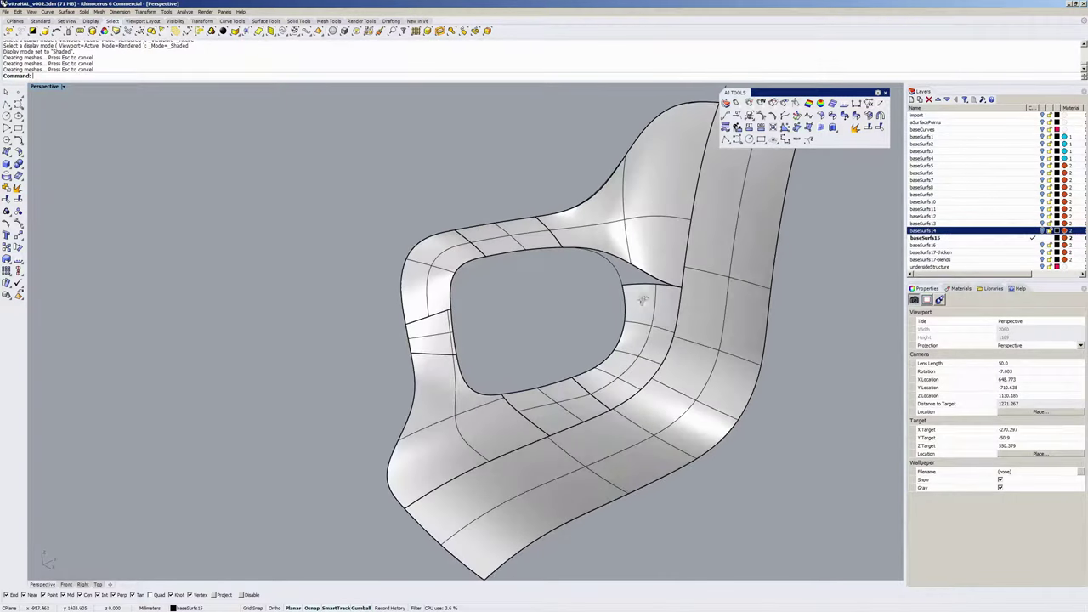
click(1033, 245)
right_drag(633, 255, 561, 285)
Step: View the baseSurfs16 half shell in Rendered display and return to Shaded display
click(530, 285)
middle_click(561, 285)
click(584, 281)
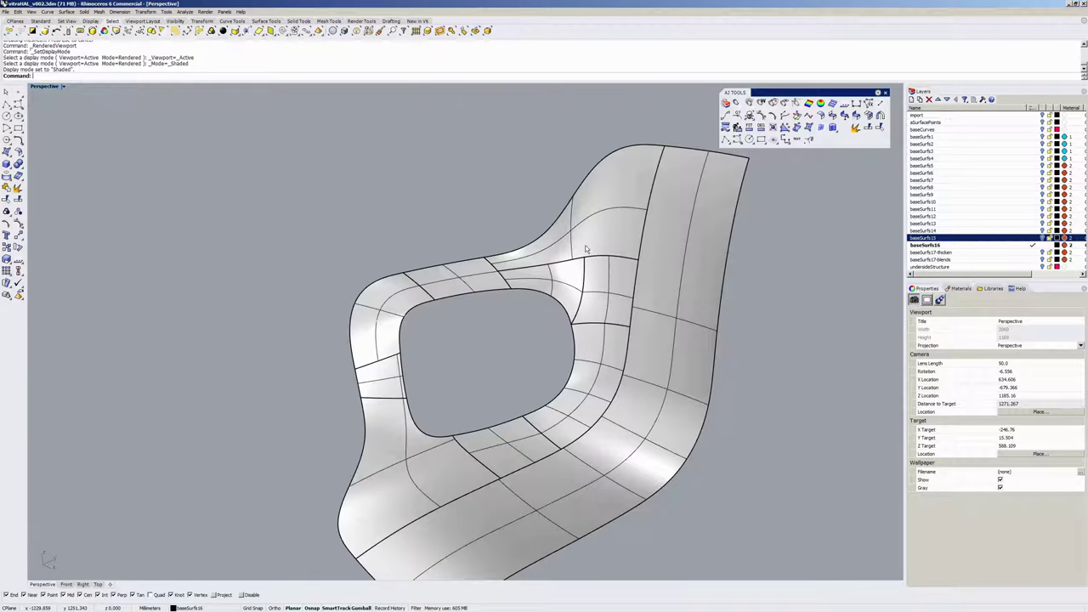
Step: Highlight the joined half shell on baseSurfs16 as one polysurface and clear the selection
click(608, 213)
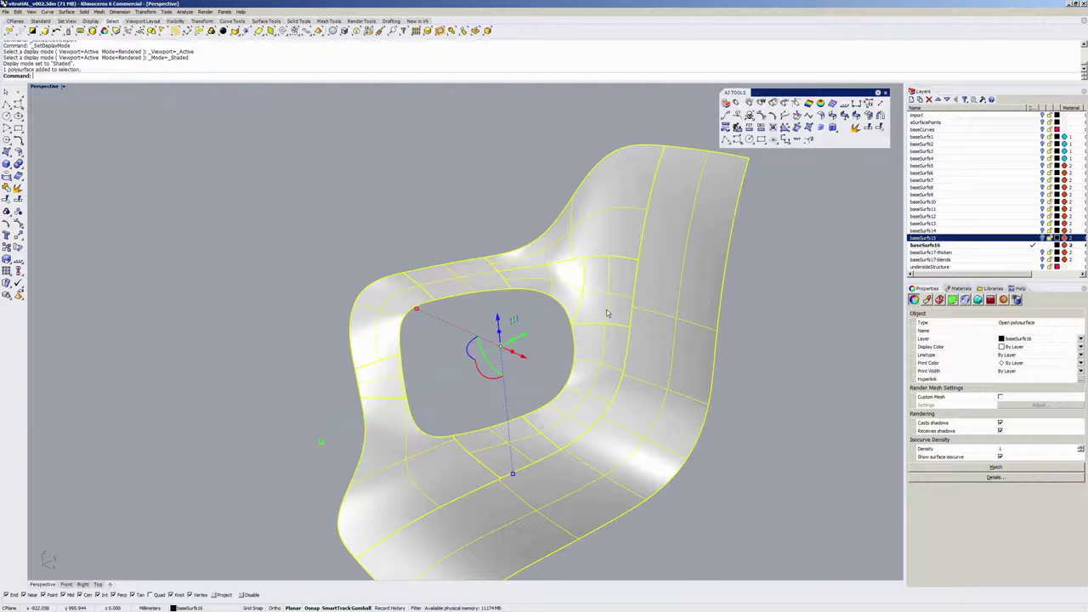
click(545, 352)
shift+right_drag(545, 354, 567, 308)
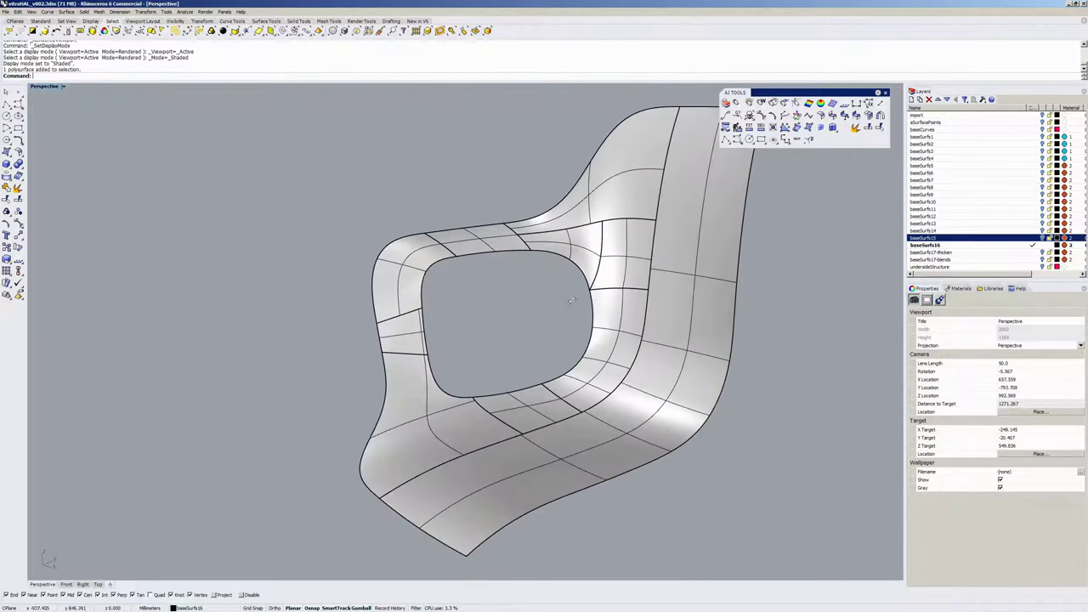
Step: Set the current layer to baseSurfs17-thicken and on to baseSurfs17-blends, hiding baseSurfs16 and baseSurfs17-thicken, and view the shell from behind
click(1033, 252)
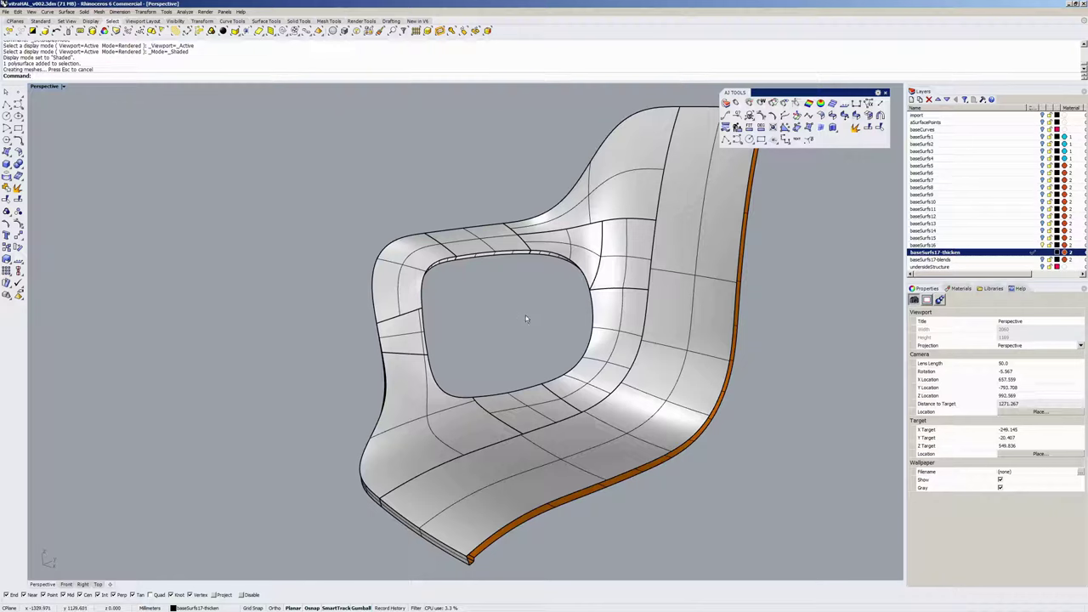
right_drag(527, 352, 627, 393)
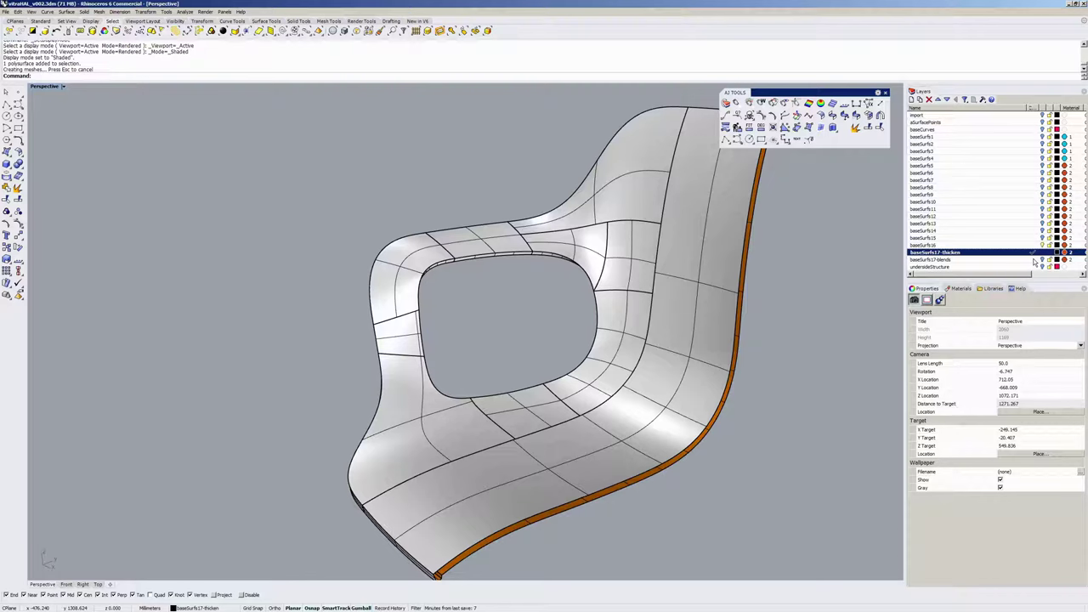
click(1034, 260)
click(1042, 252)
click(1042, 245)
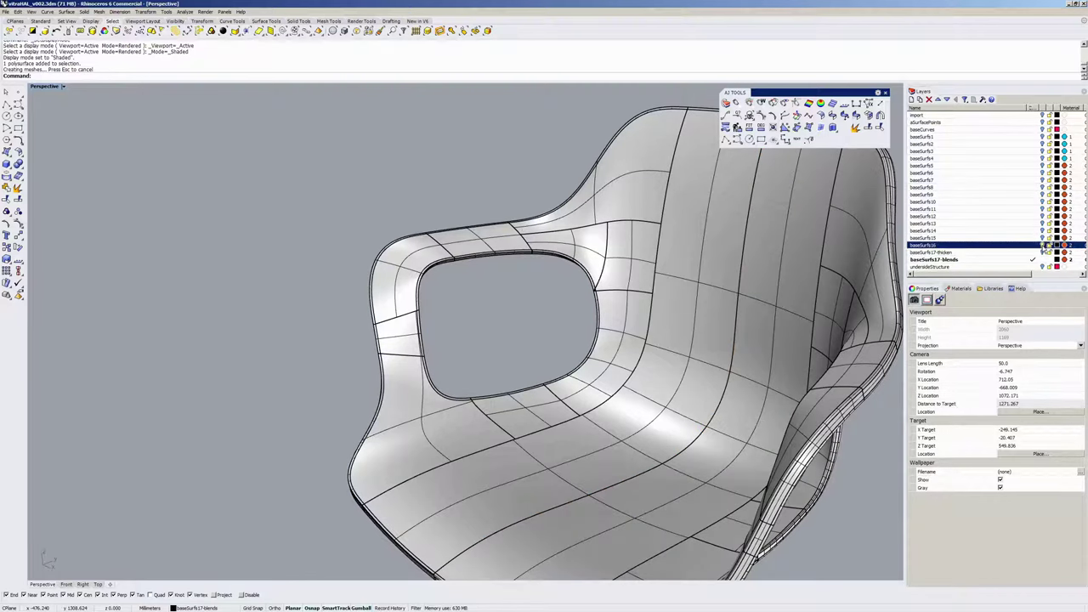
right_drag(614, 344, 544, 335)
shift+right_drag(544, 334, 573, 363)
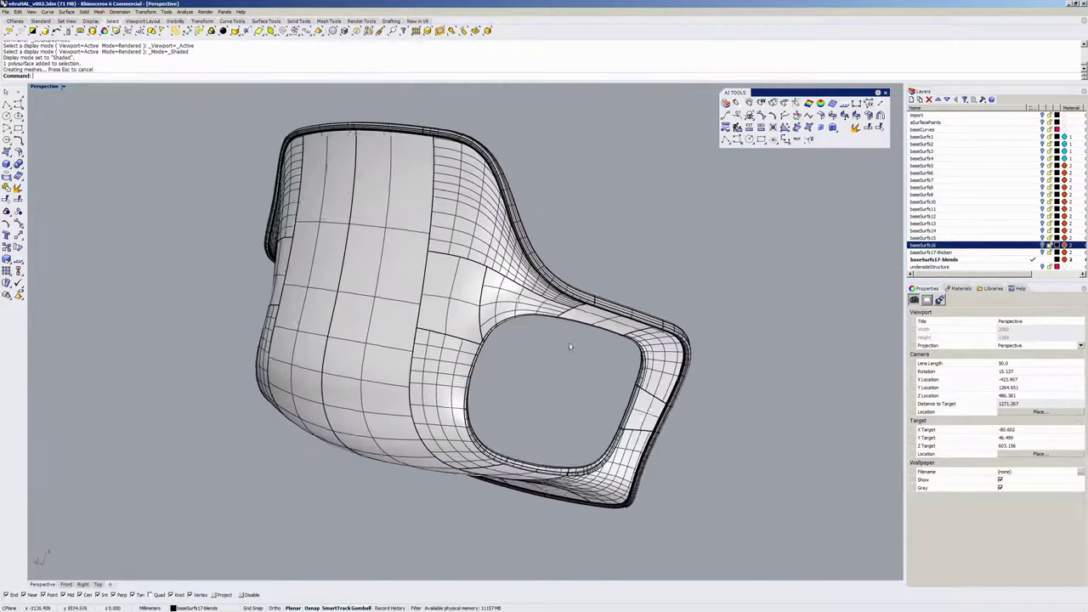
Step: Make baseSurfs17-thicken current with baseSurfs17-blends hidden, and examine the thickened half shell's edges up close
click(1033, 252)
click(1042, 261)
shift+right_drag(562, 313, 548, 195)
scroll(537, 108, up, 3)
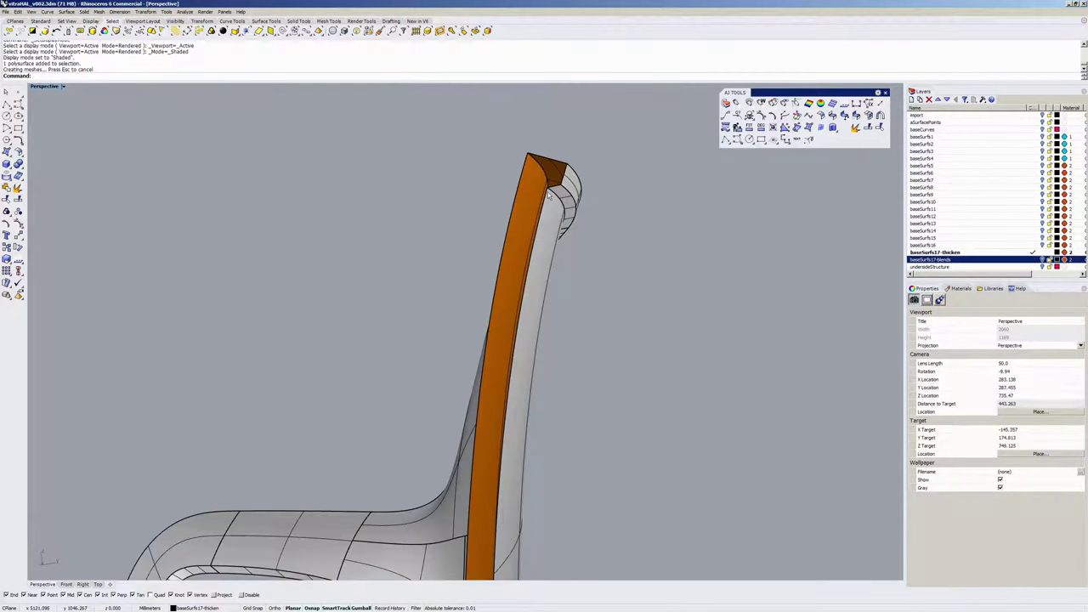
scroll(592, 182, down, 6)
shift+right_drag(374, 408, 518, 348)
right_drag(519, 349, 367, 398)
scroll(591, 298, up, 6)
scroll(597, 393, down, 6)
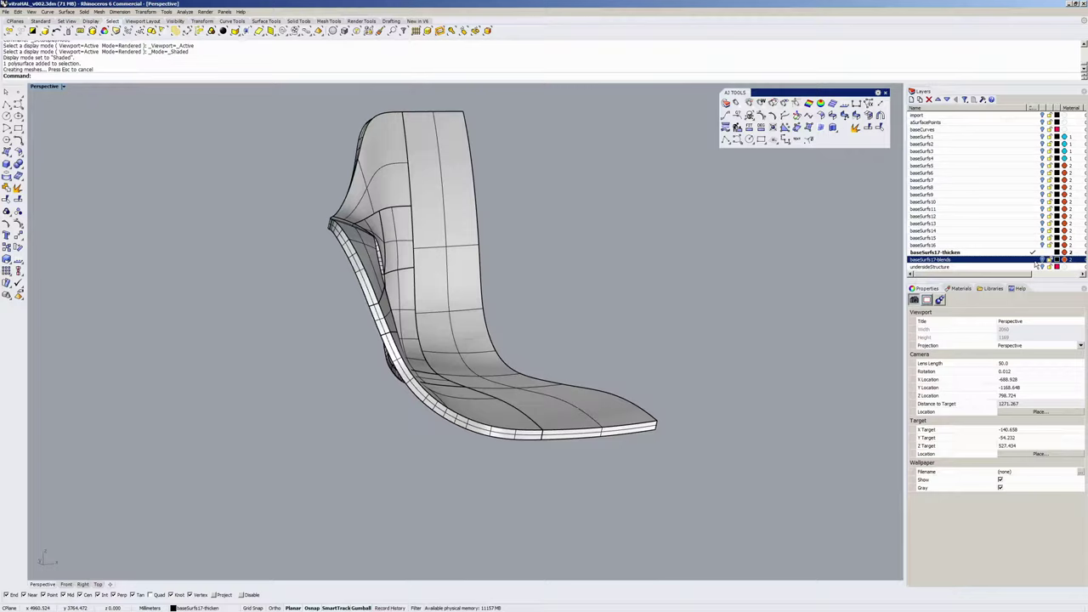
Step: Make baseSurfs17-blends current with baseSurfs17-thicken hidden, and examine the rounded rim along the armrest and seat
click(1033, 260)
click(1042, 252)
shift+right_drag(319, 259, 382, 257)
scroll(397, 214, up, 8)
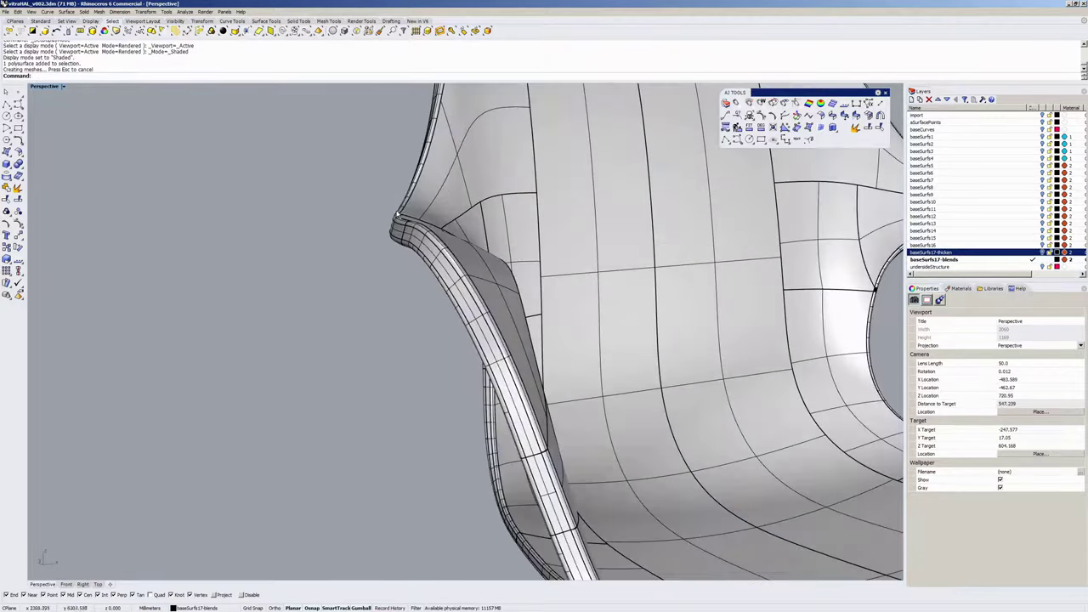
scroll(472, 292, down, 8)
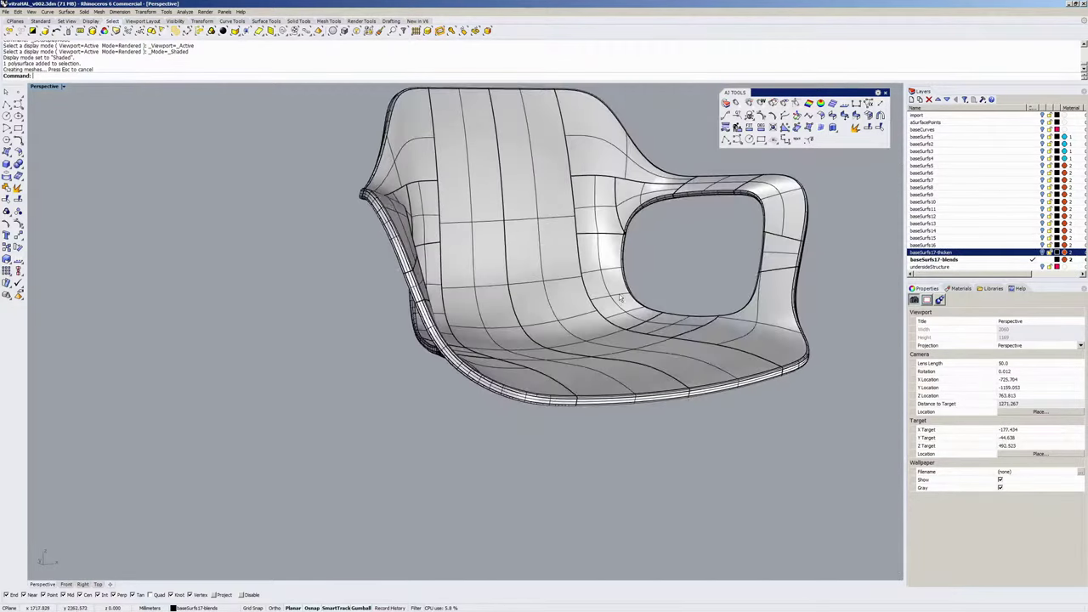
right_drag(671, 293, 552, 340)
shift+right_drag(565, 264, 607, 318)
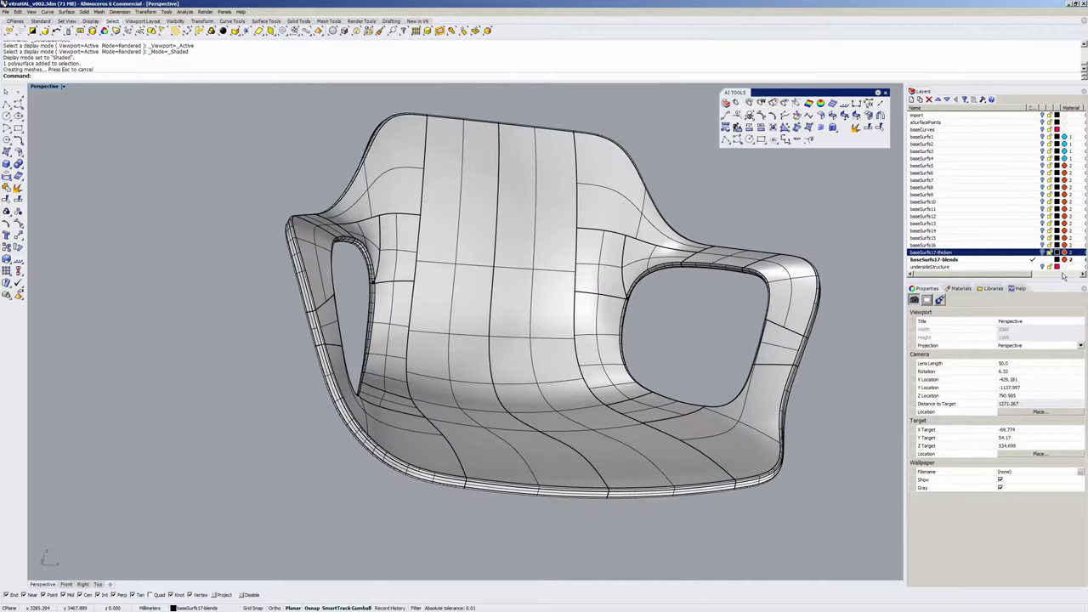
Step: Make undersideStructure the current layer and view the shell with its legs in Rendered display
click(1033, 268)
shift+right_drag(499, 391, 582, 366)
middle_click(550, 323)
click(550, 329)
right_drag(498, 327, 573, 315)
click(538, 165)
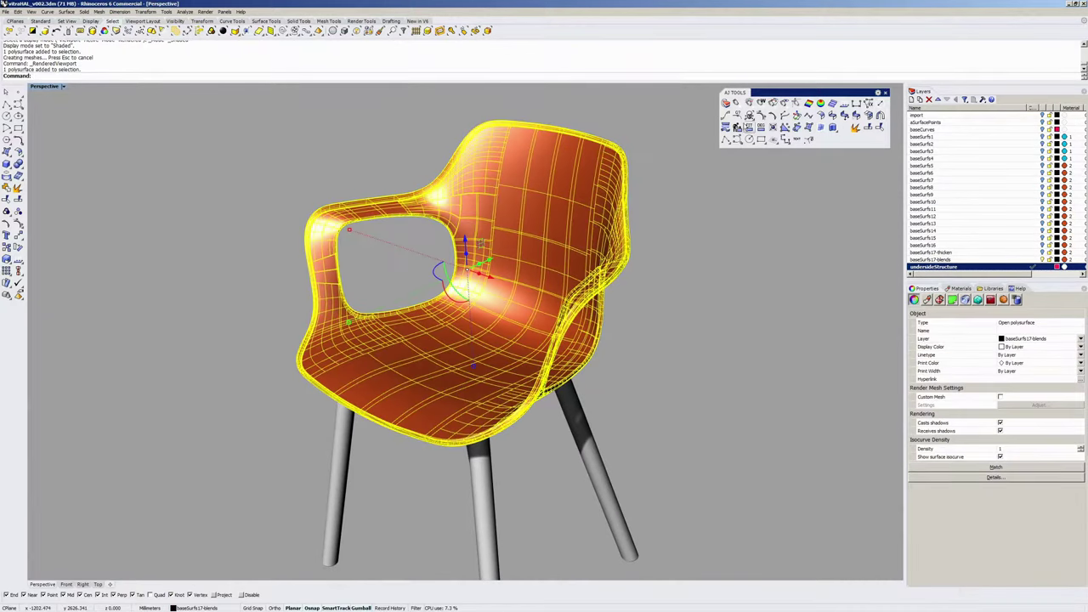
click(832, 103)
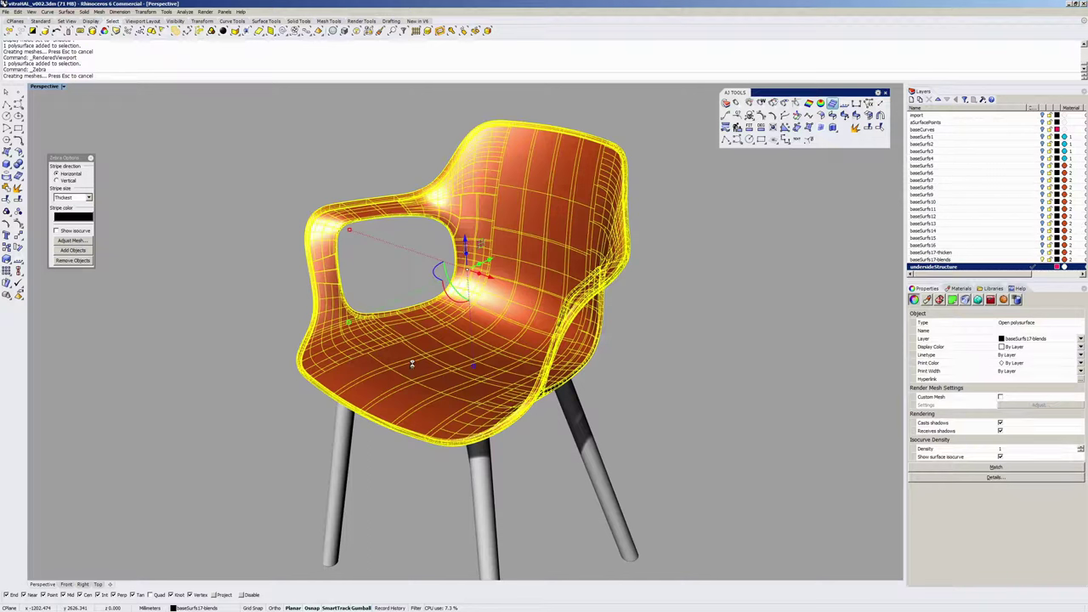
key(Escape)
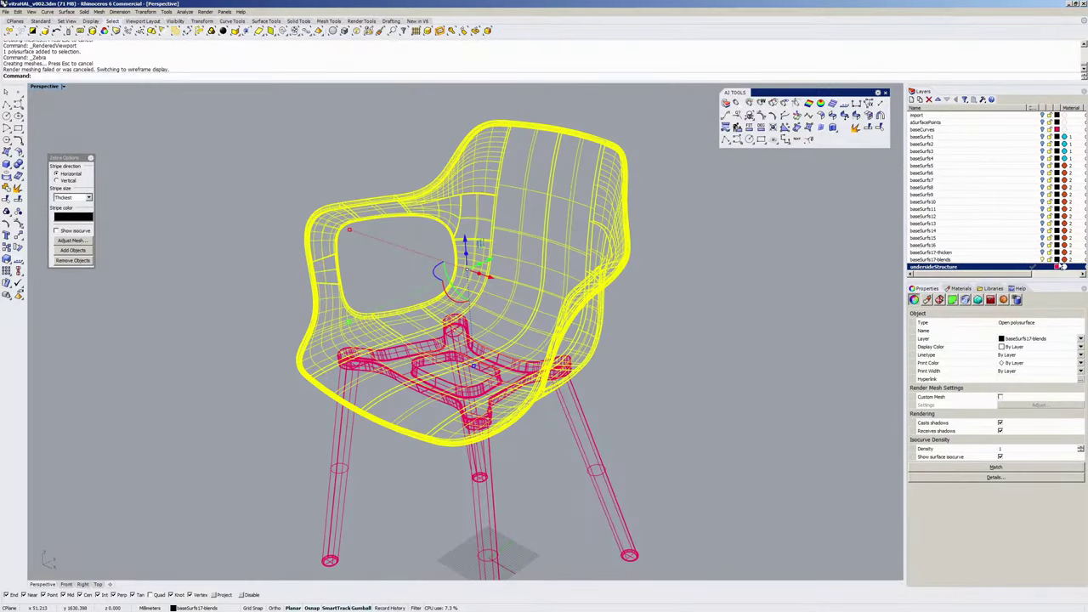
Step: Isolate the half shell on baseSurfs17-thicken by hiding undersideStructure and baseSurfs17-blends, and run a Zebra analysis on it
click(1032, 252)
click(1041, 267)
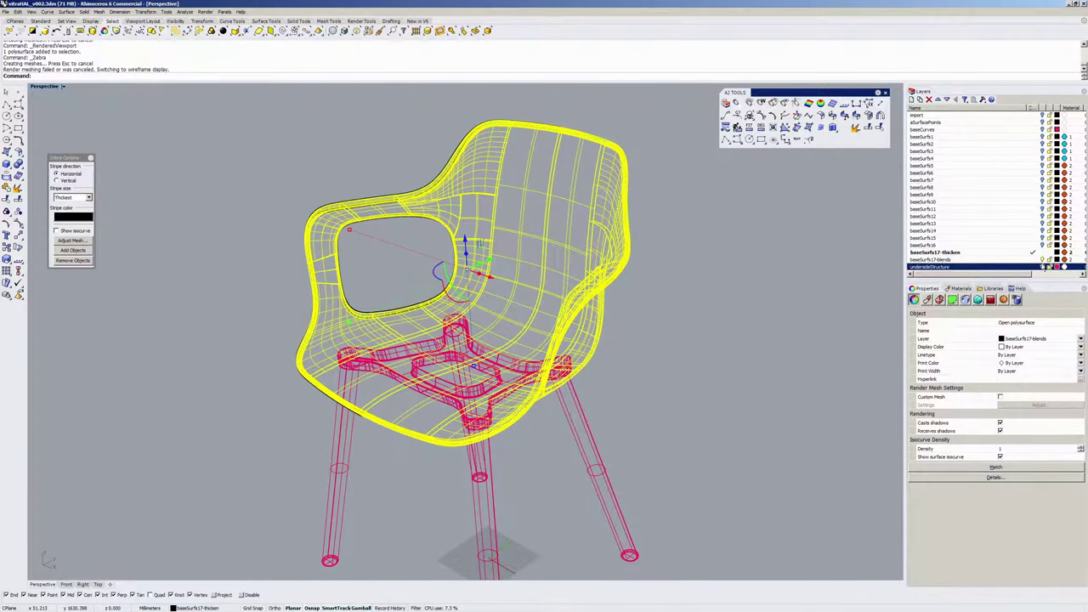
click(1042, 260)
key(ctrl+a)
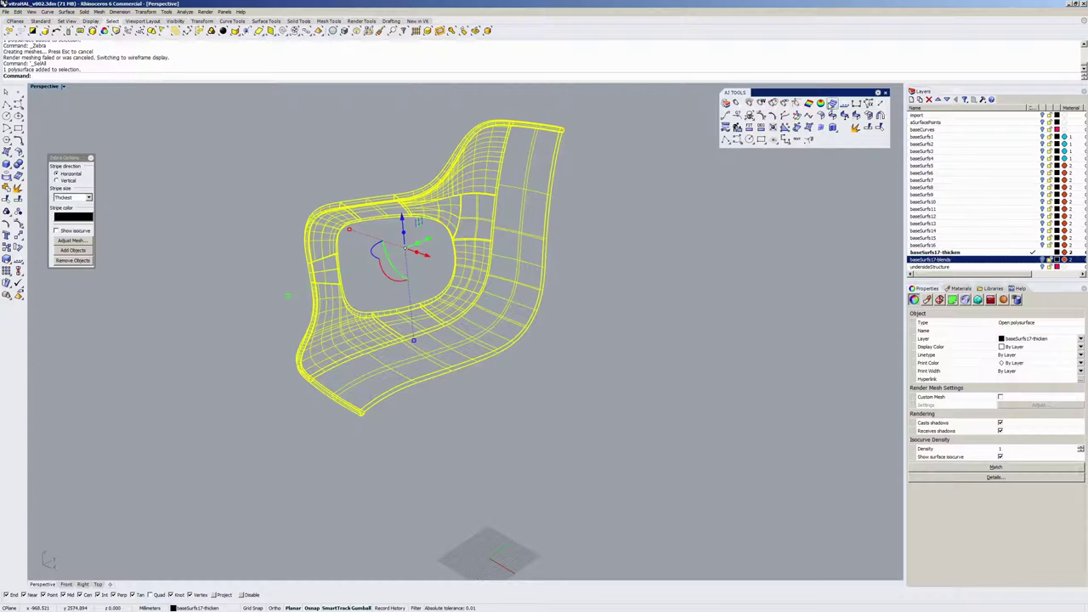
key(Return)
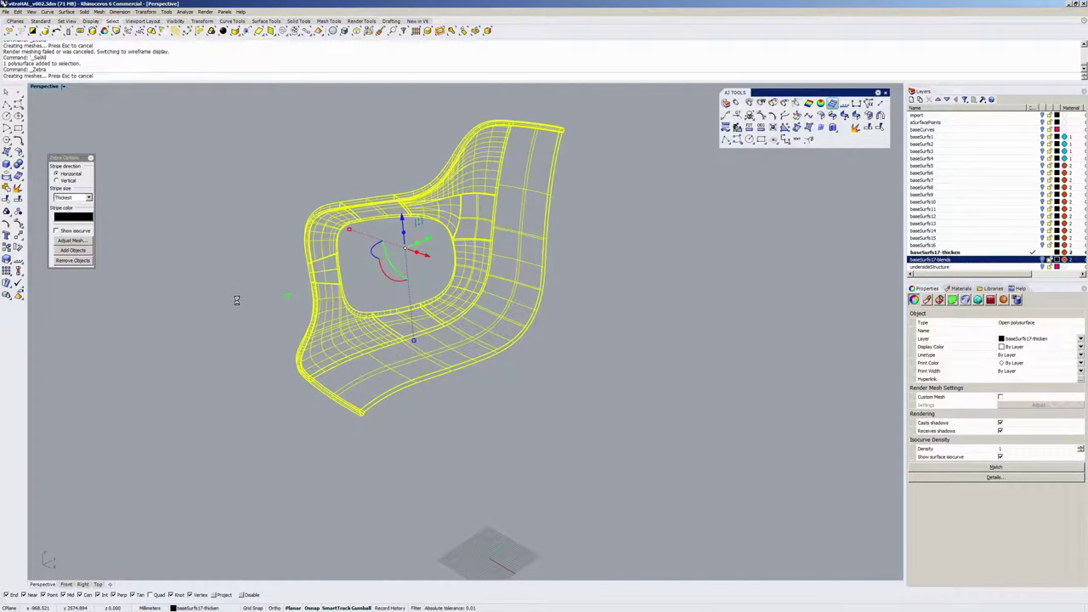
mouse_move(386, 310)
right_down()
mouse_move(415, 320)
mouse_move(413, 340)
right_up()
key(Escape)
Step: Examine the Zebra stripe flow across the armrest, seat and backrest from several angles, and close the analysis
scroll(456, 209, up, 3)
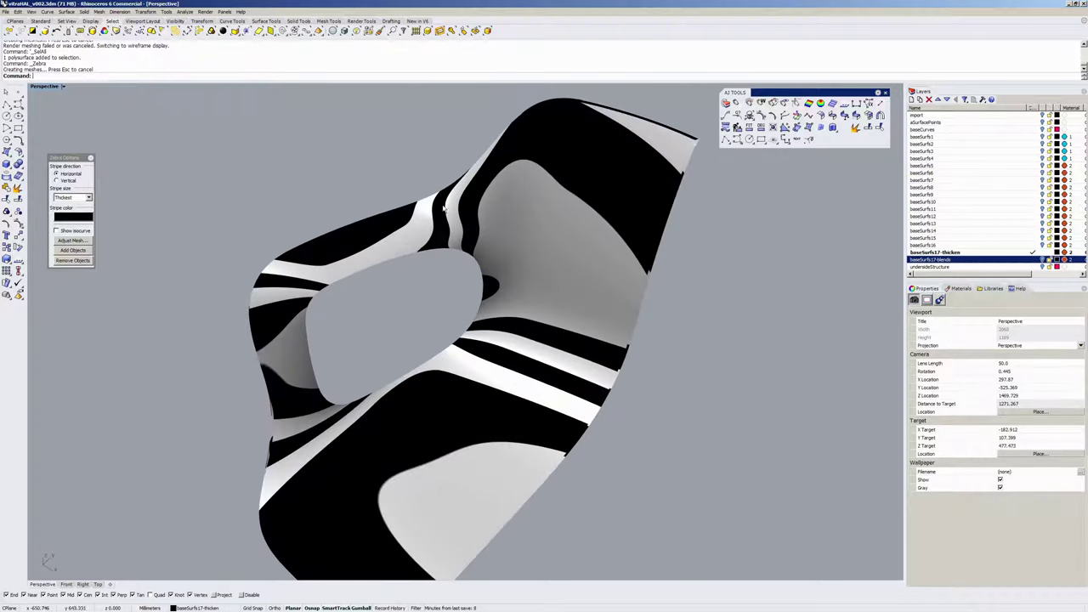
mouse_move(453, 269)
right_down()
mouse_move(517, 236)
mouse_move(542, 286)
mouse_move(509, 298)
mouse_move(564, 371)
mouse_move(561, 361)
right_up()
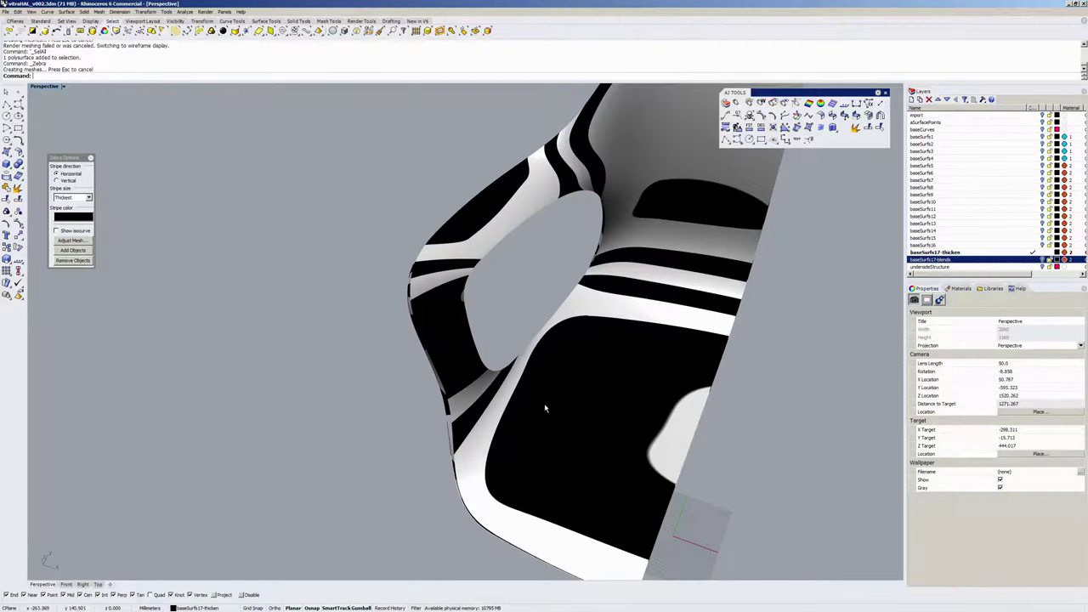
mouse_move(488, 374)
right_down()
mouse_move(510, 400)
mouse_move(517, 383)
mouse_move(488, 368)
mouse_move(489, 382)
right_up()
mouse_move(494, 426)
right_down()
mouse_move(539, 376)
mouse_move(451, 245)
right_up()
right_drag(503, 333, 503, 392)
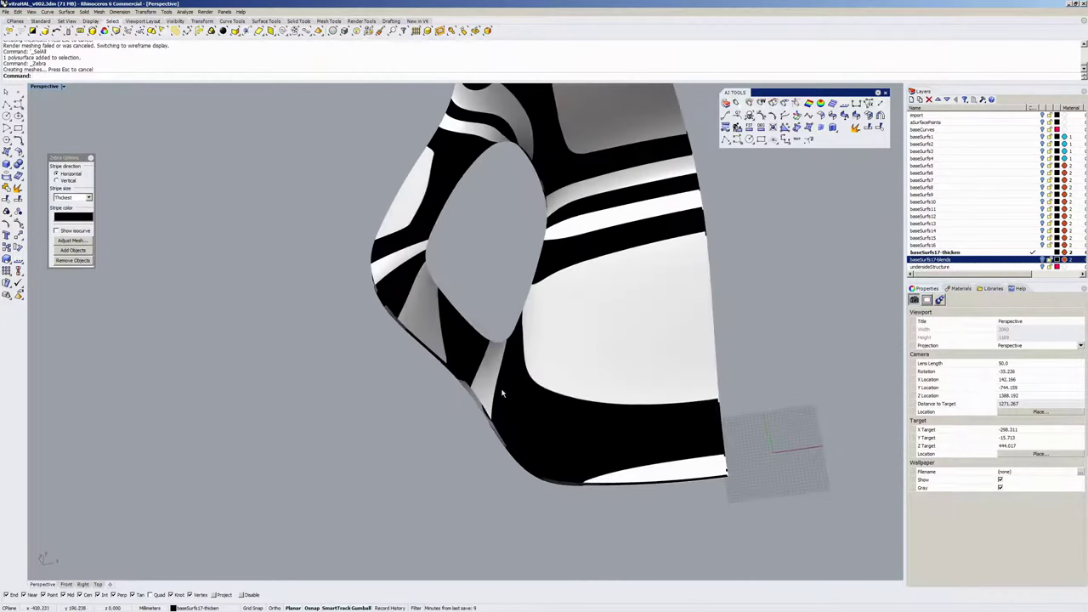
mouse_move(652, 415)
right_down()
mouse_move(653, 321)
mouse_move(564, 311)
mouse_move(357, 247)
right_up()
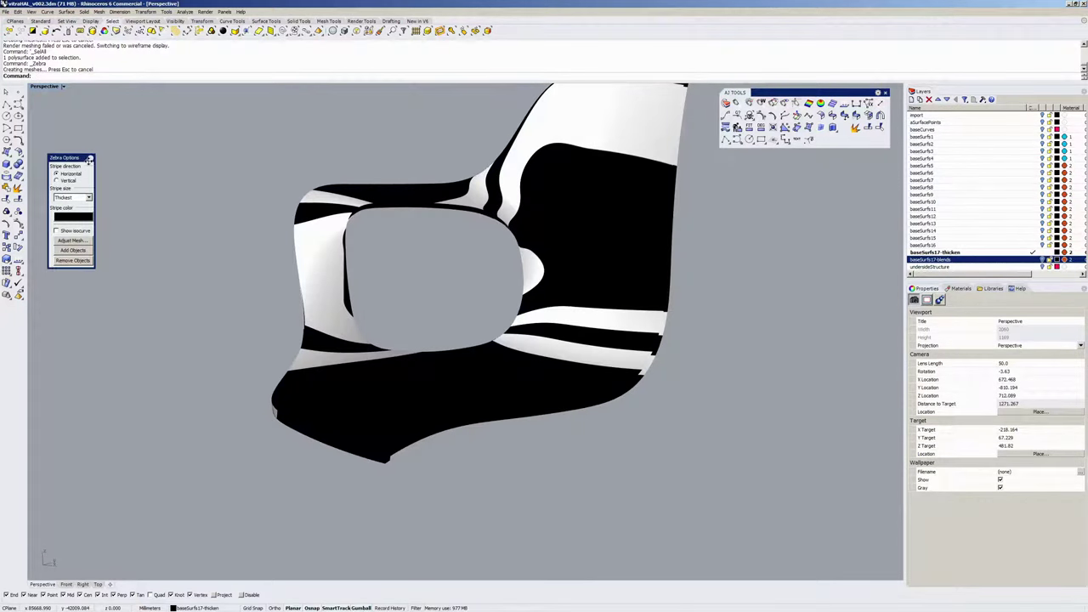
scroll(508, 277, down, 2)
shift+right_drag(506, 279, 506, 328)
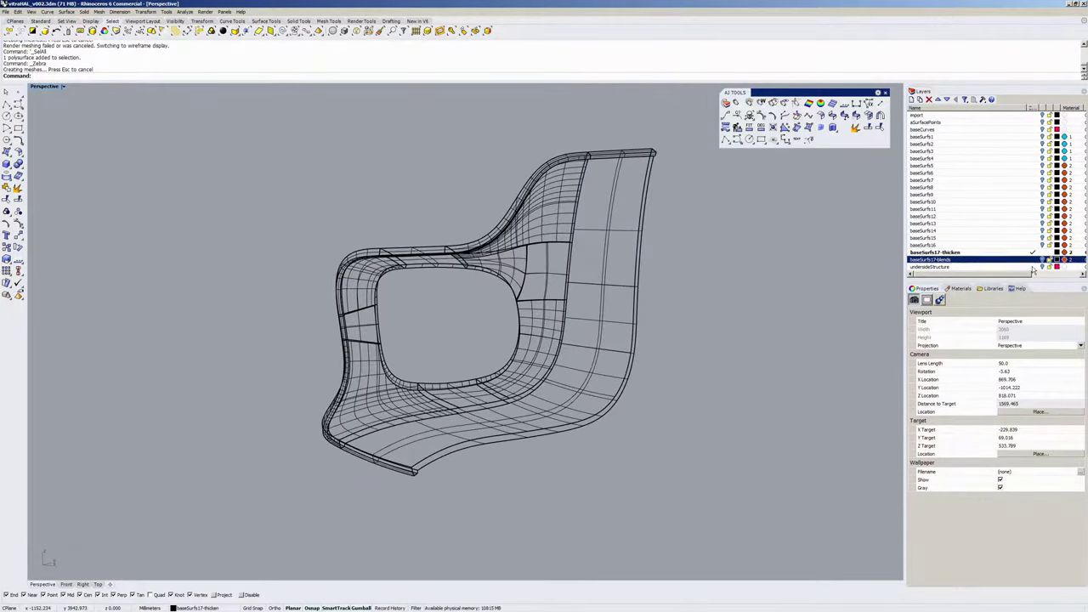
Step: Make undersideStructure current in Shaded display, with baseSurfs17-thicken hidden and baseSurfs17-blends shown
click(1034, 268)
click(1042, 252)
middle_click(614, 279)
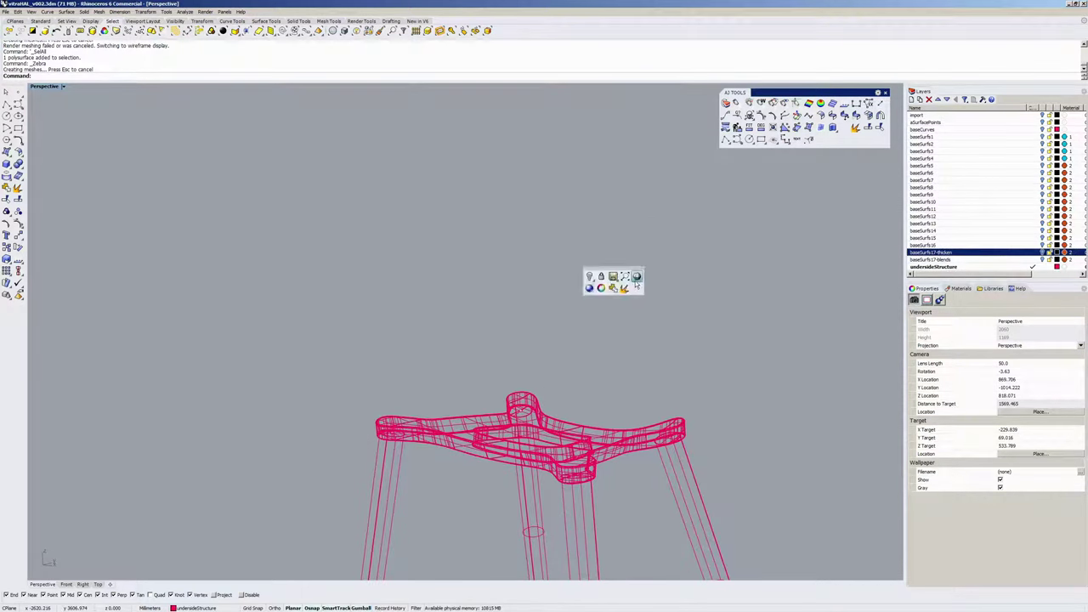
click(636, 279)
click(1042, 259)
Step: Switch the viewport to Rendered display and view the complete chair from the front
middle_click(652, 280)
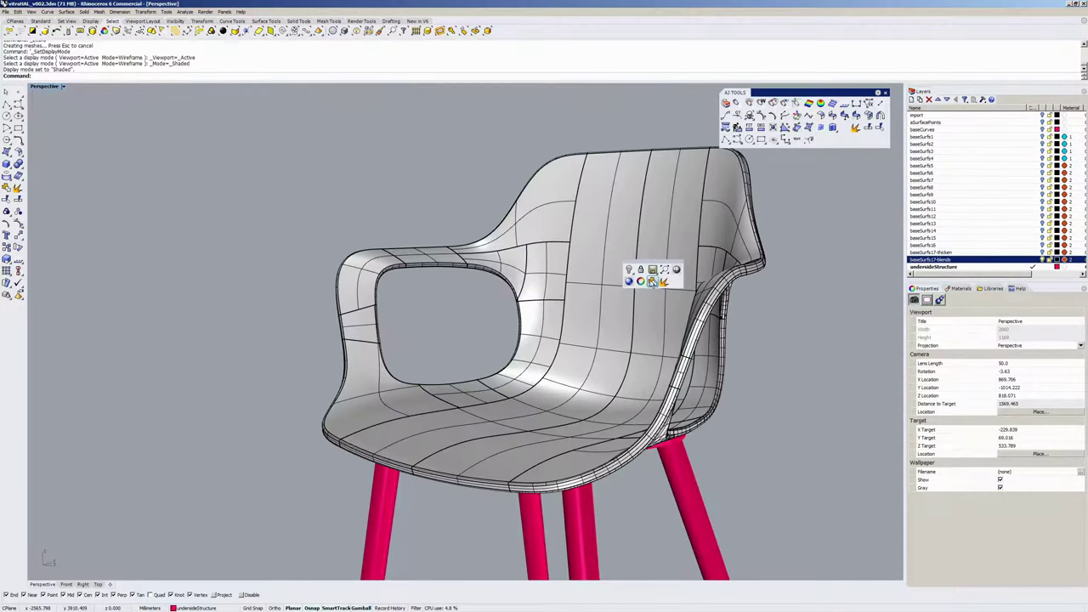
click(629, 281)
right_drag(635, 289, 689, 351)
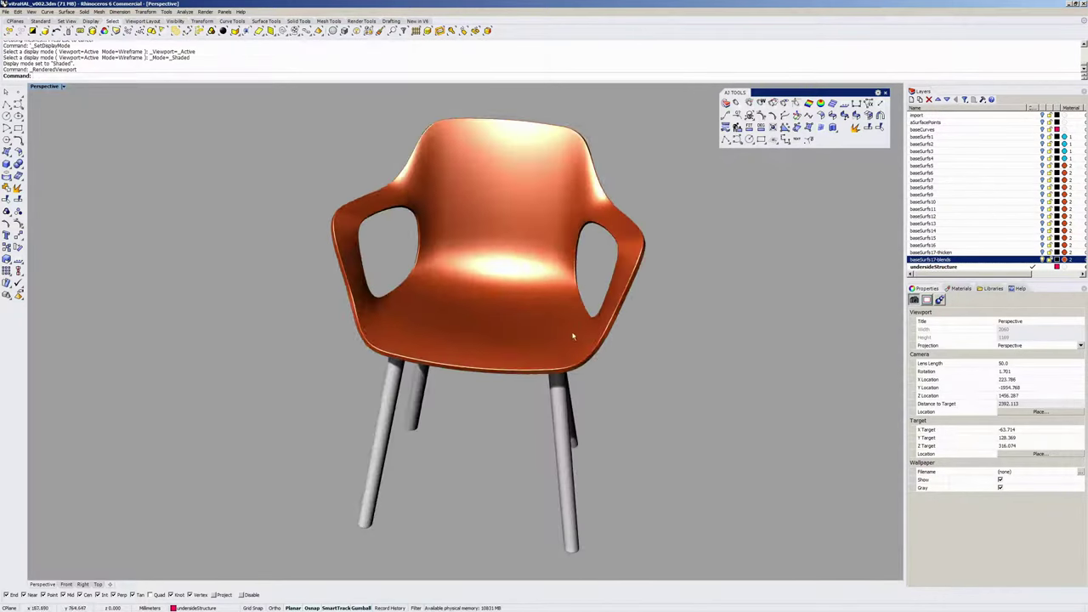